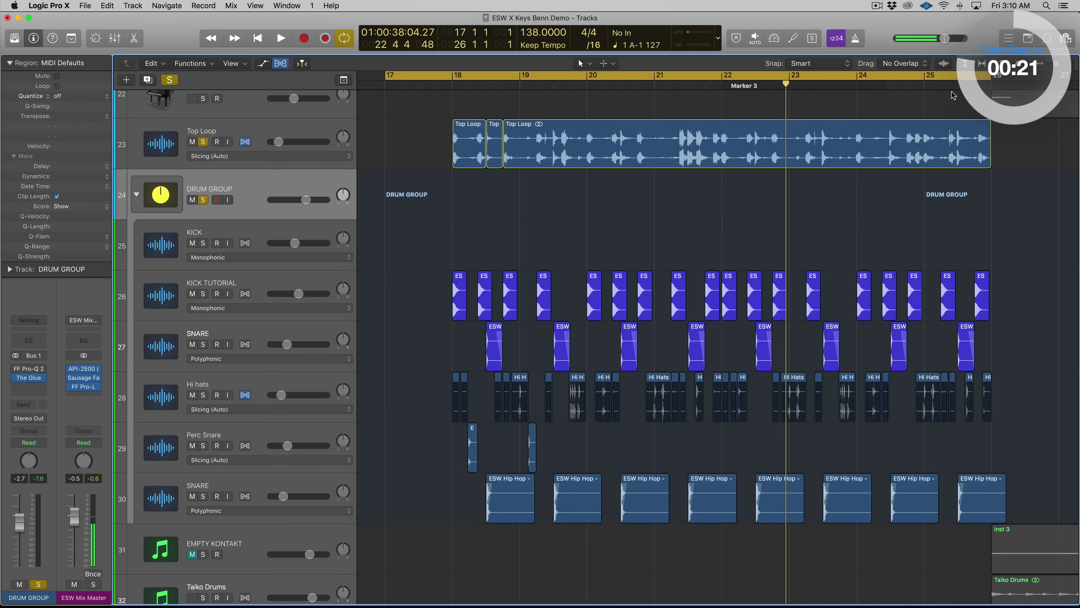
Select the kick regions on KICK TUTORIAL plus the snare regions, and play the drum section
{"action": "left_click_drag", "start_coordinate": [421, 260], "coordinate": [993, 322]}
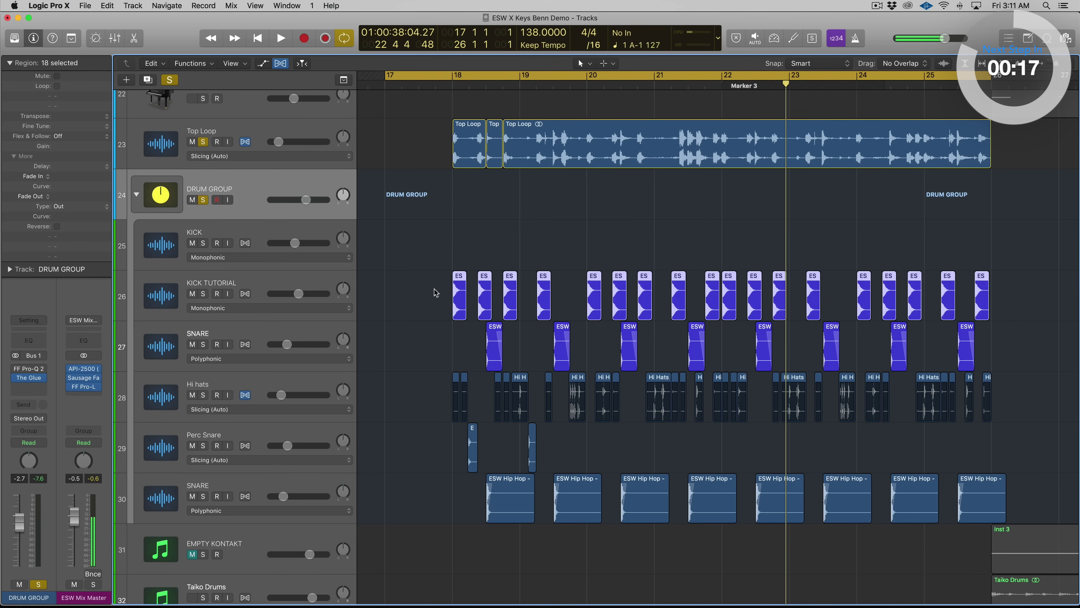
{"action": "scroll", "coordinate": [596, 332], "scroll_direction": "right", "scroll_amount": 2}
{"action": "key", "text": "shift+c"}
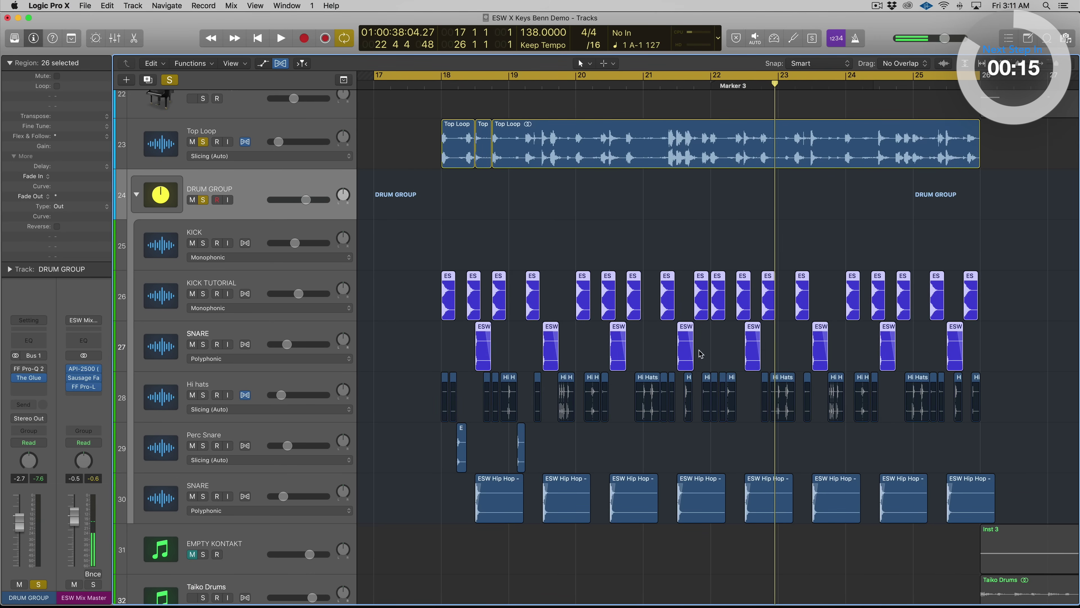
{"action": "key", "text": "space"}
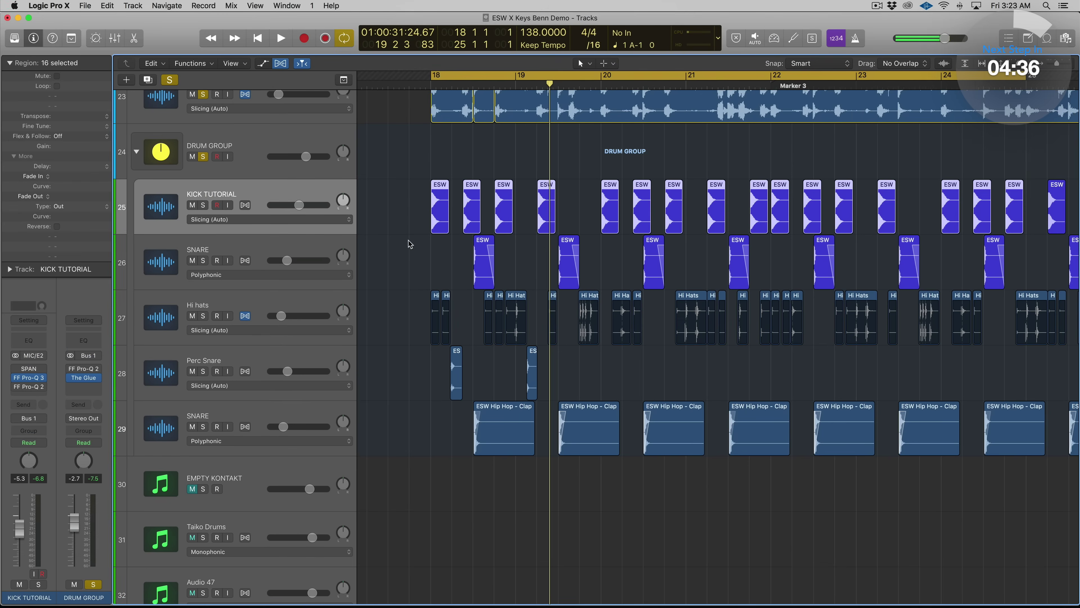
Zoom in and bring up the Tuner plug-in on KICK TUTORIAL
{"action": "scroll", "coordinate": [456, 212], "scroll_direction": "up", "scroll_amount": 5}
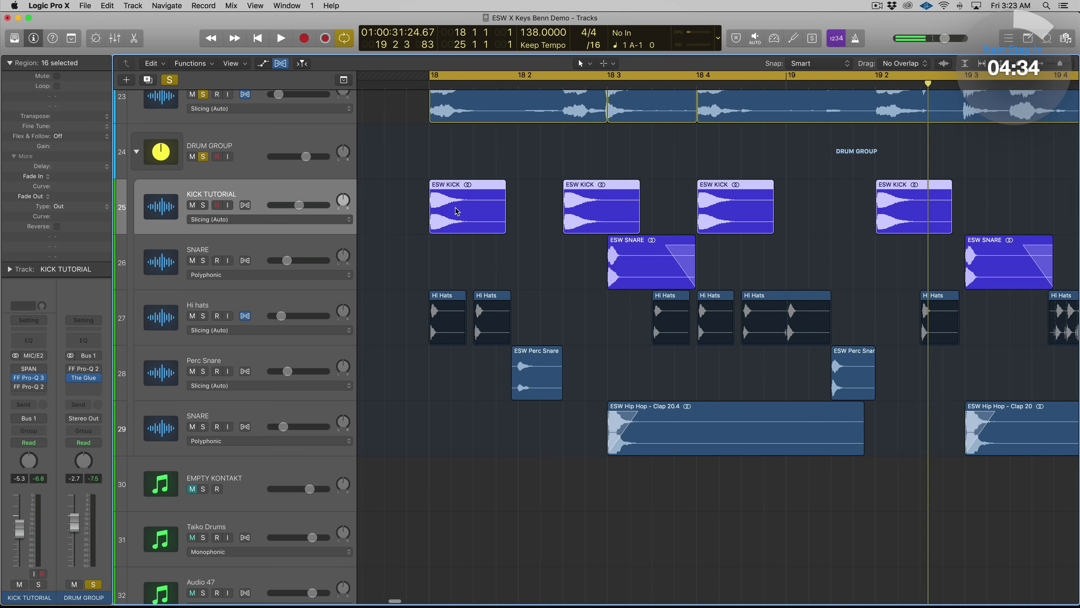
{"action": "scroll", "coordinate": [456, 212], "scroll_direction": "up", "scroll_amount": 5}
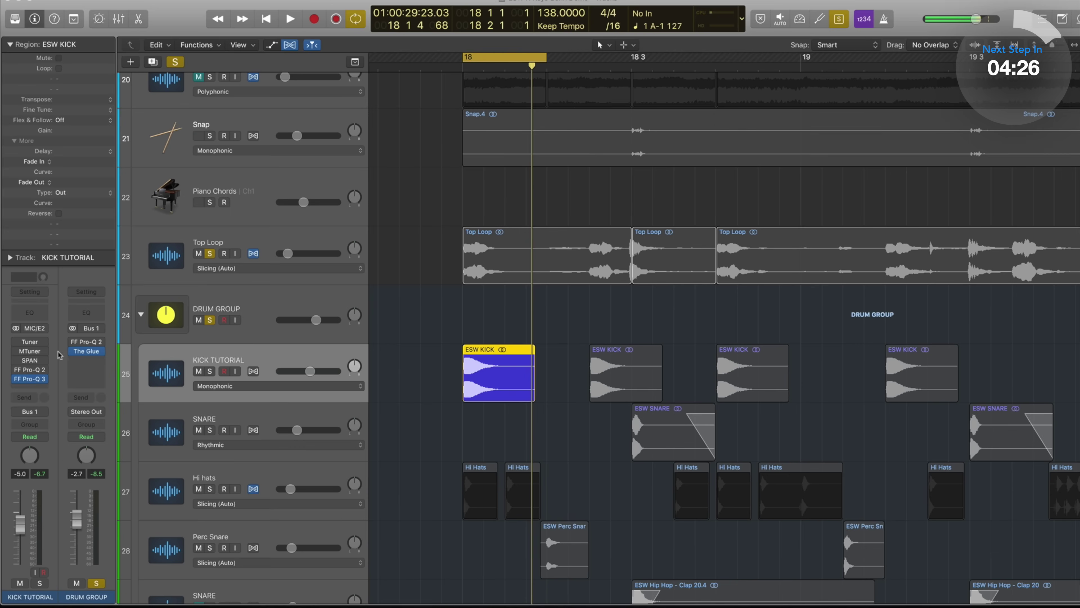
{"action": "left_click", "coordinate": [32, 343]}
{"action": "left_click", "coordinate": [637, 205]}
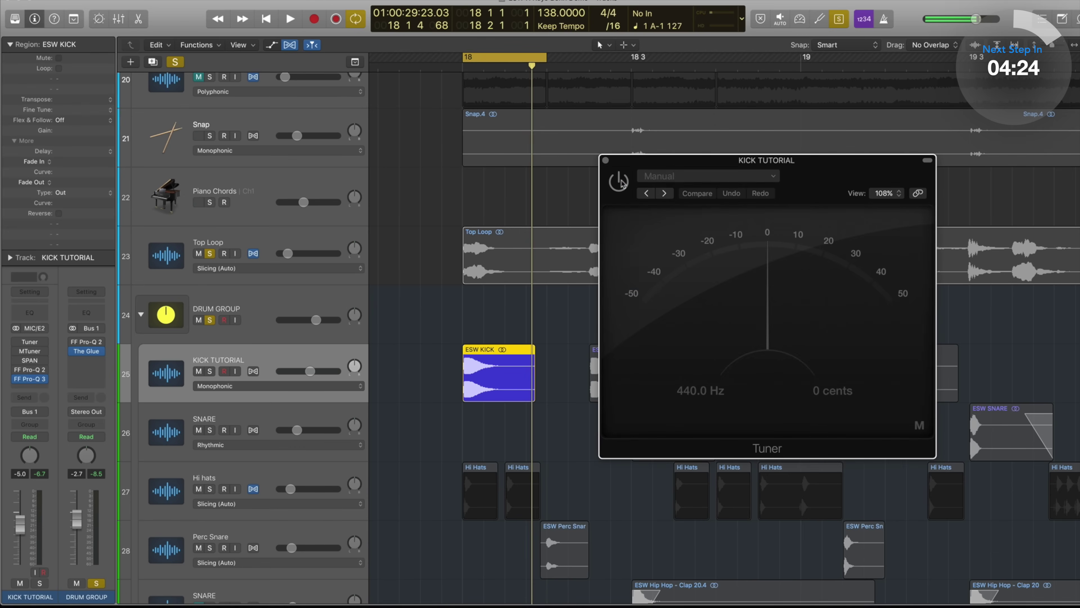
Set a cycle range around the first kick and loop it through the Tuner, reading D
{"action": "left_click_drag", "start_coordinate": [546, 60], "coordinate": [553, 55]}
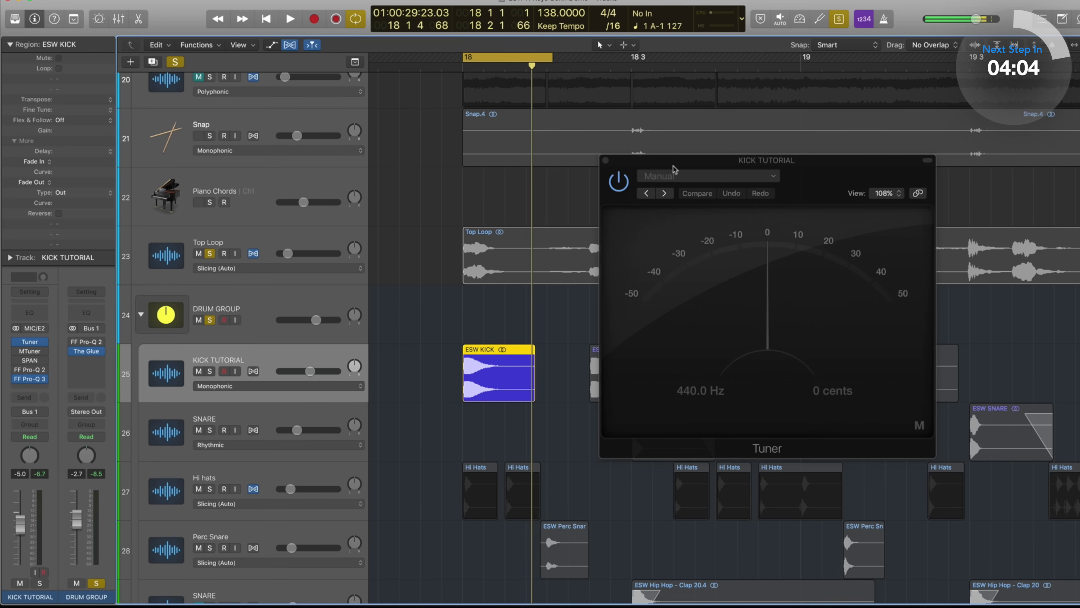
{"action": "left_click", "coordinate": [664, 156]}
{"action": "left_click_drag", "start_coordinate": [665, 156], "coordinate": [647, 142]}
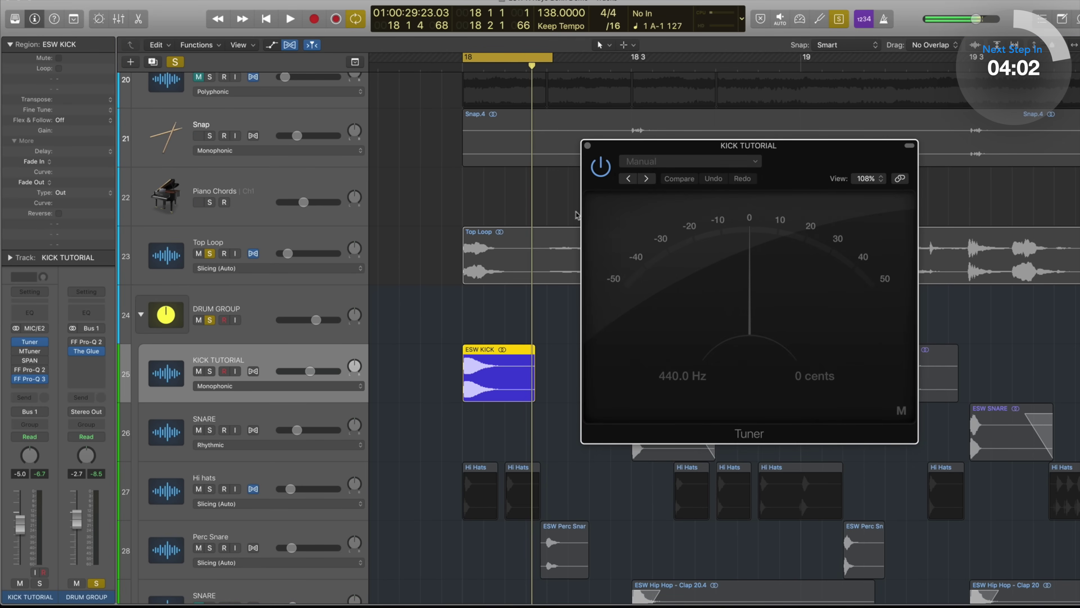
{"action": "mouse_move", "coordinate": [552, 57]}
{"action": "left_mouse_down"}
{"action": "mouse_move", "coordinate": [498, 62]}
{"action": "mouse_move", "coordinate": [542, 63]}
{"action": "left_mouse_up"}
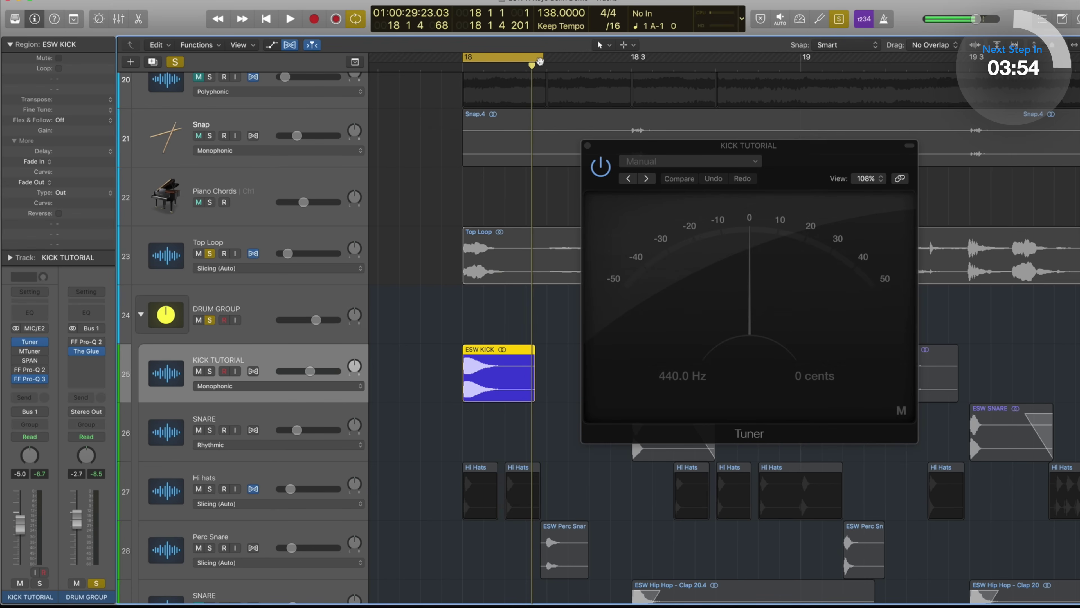
{"action": "key", "text": "space"}
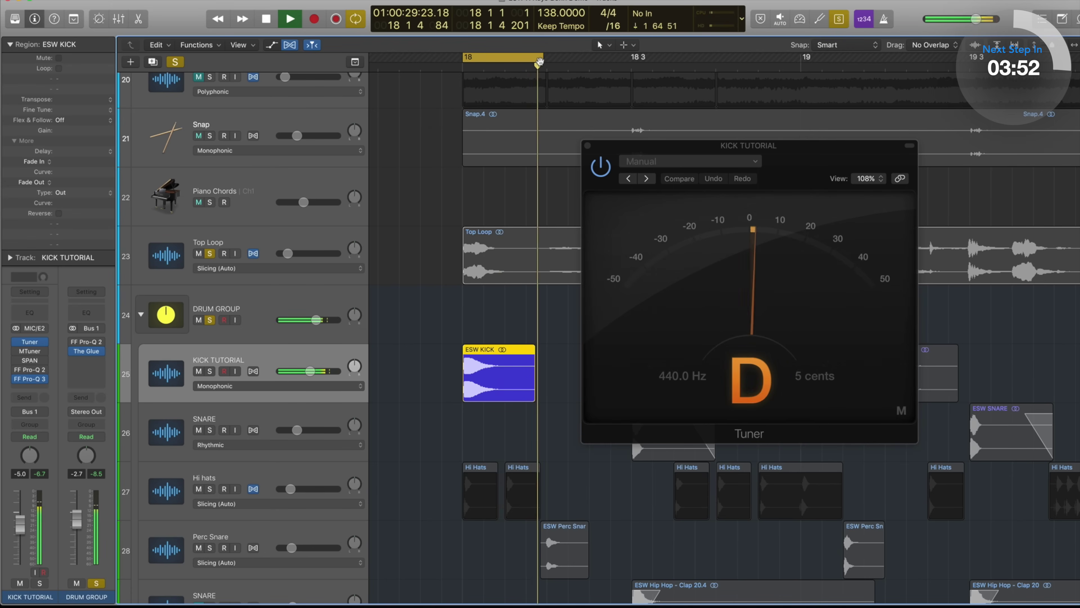
{"action": "key", "text": "space"}
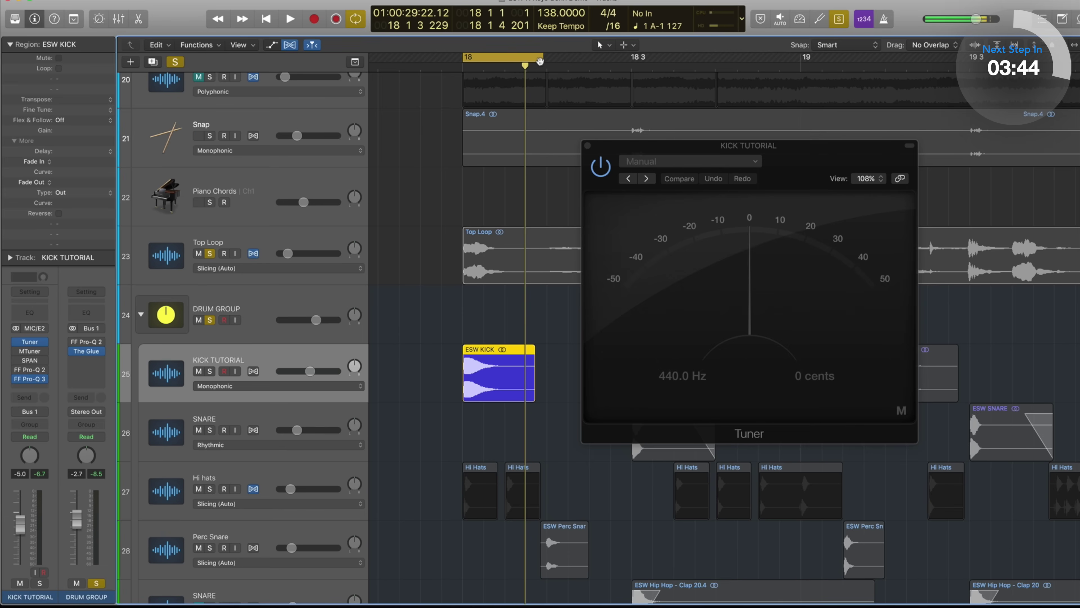
Replace the Tuner with an MTuner insert on the kick track, centred on screen
{"action": "left_click", "coordinate": [588, 146]}
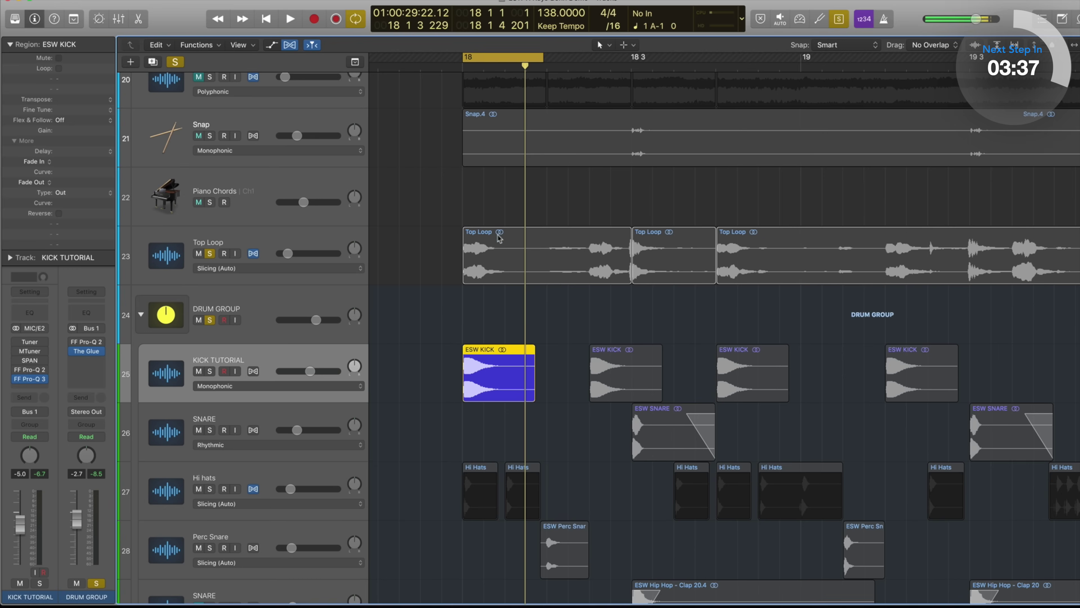
{"action": "left_click", "coordinate": [30, 353]}
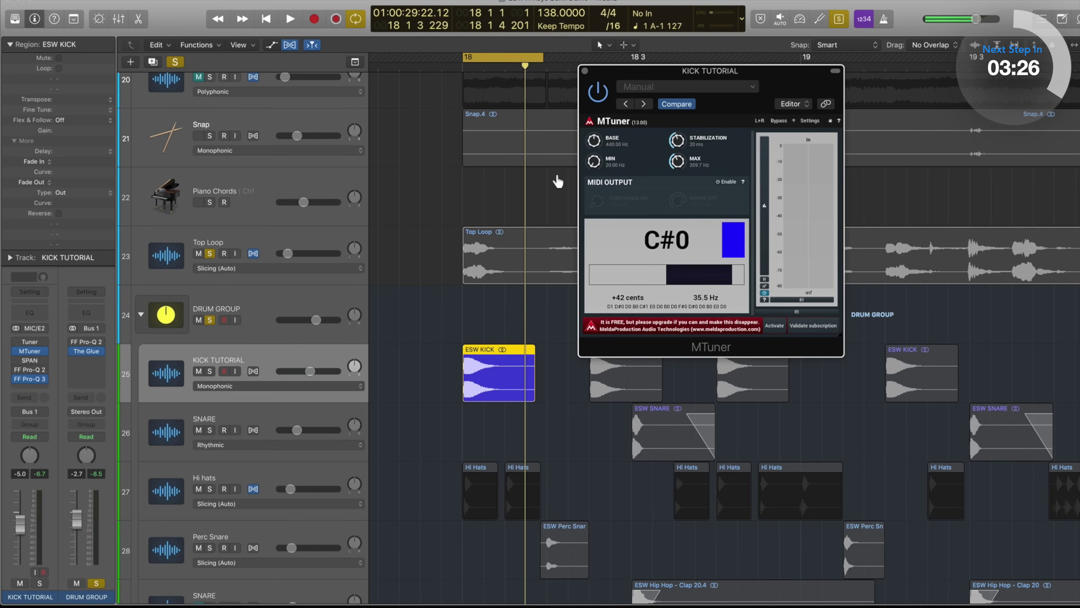
{"action": "left_click", "coordinate": [44, 350]}
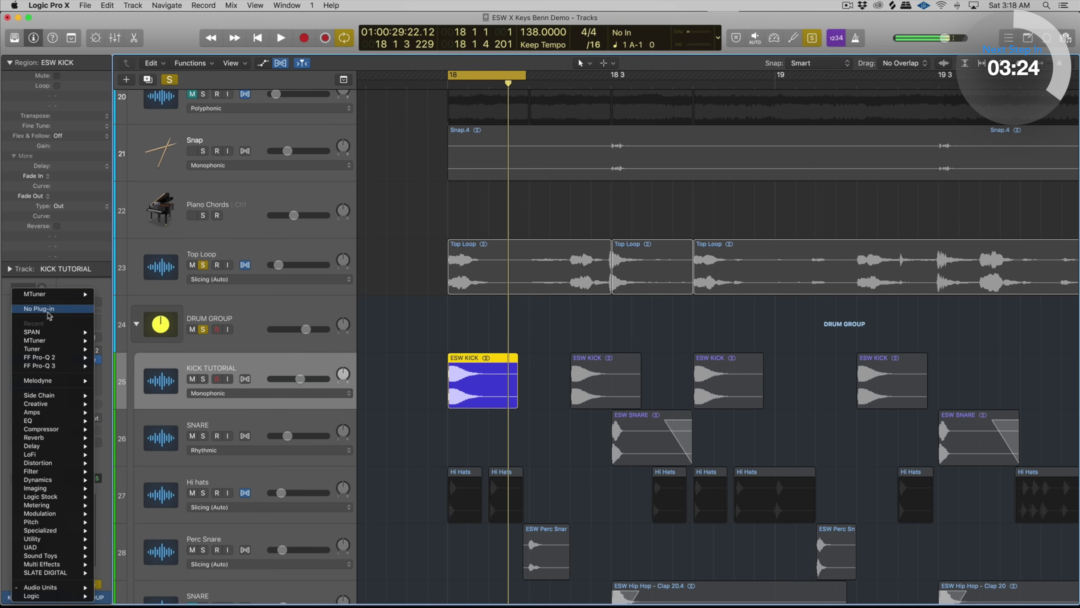
{"action": "left_click", "coordinate": [49, 314]}
{"action": "left_click", "coordinate": [45, 358]}
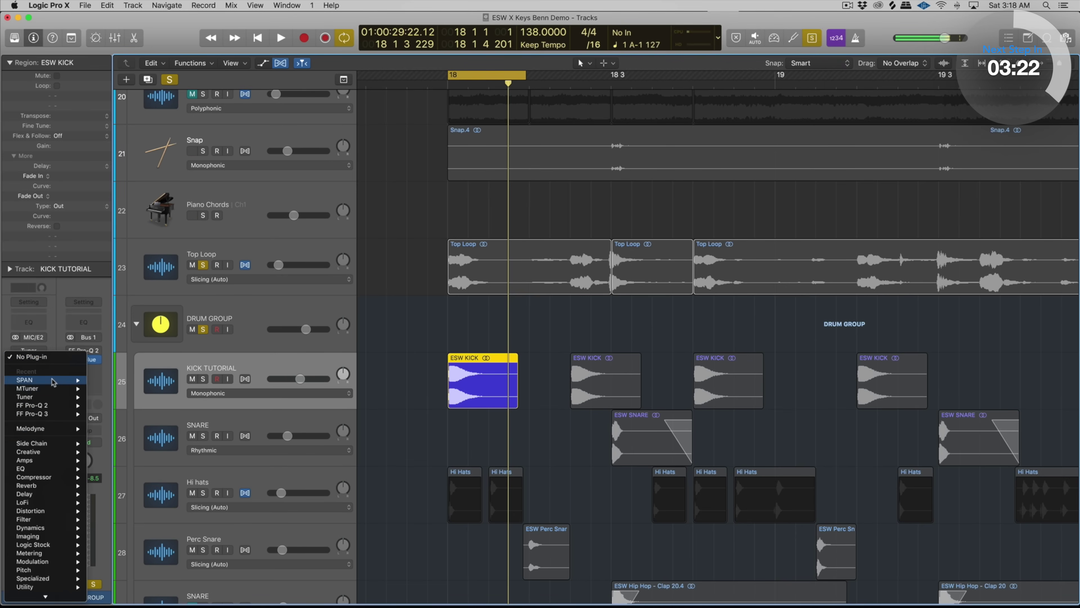
{"action": "mouse_move", "coordinate": [53, 381]}
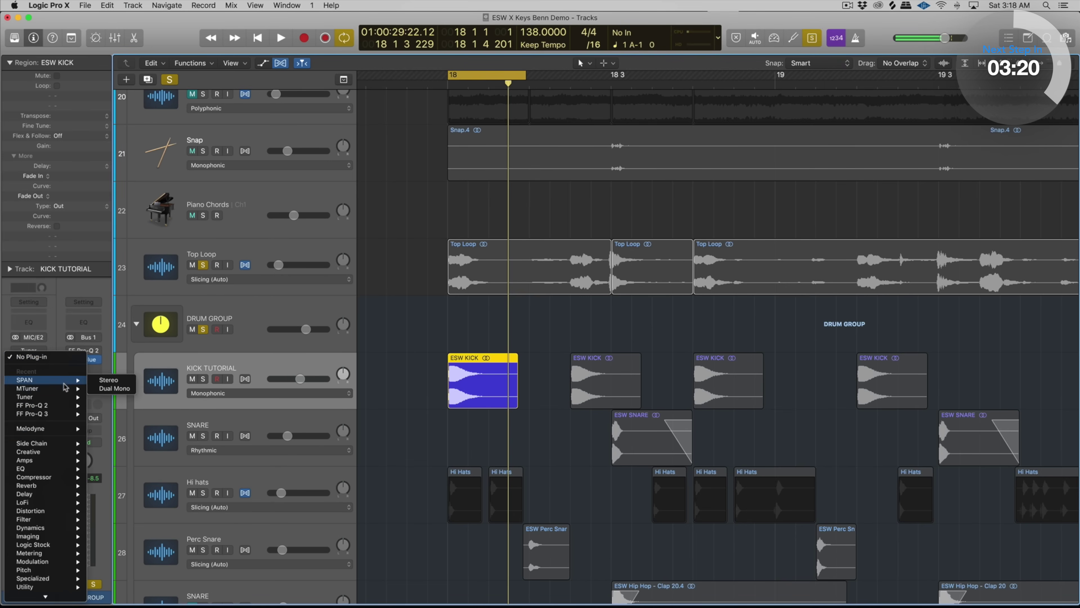
{"action": "left_click", "coordinate": [102, 396]}
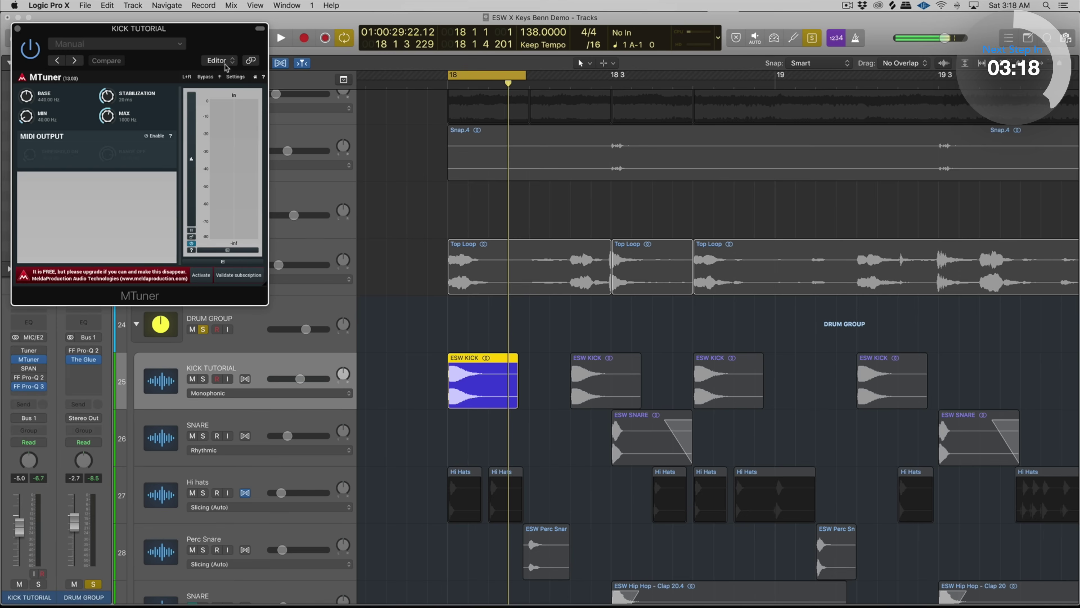
{"action": "left_click_drag", "start_coordinate": [193, 39], "coordinate": [639, 151]}
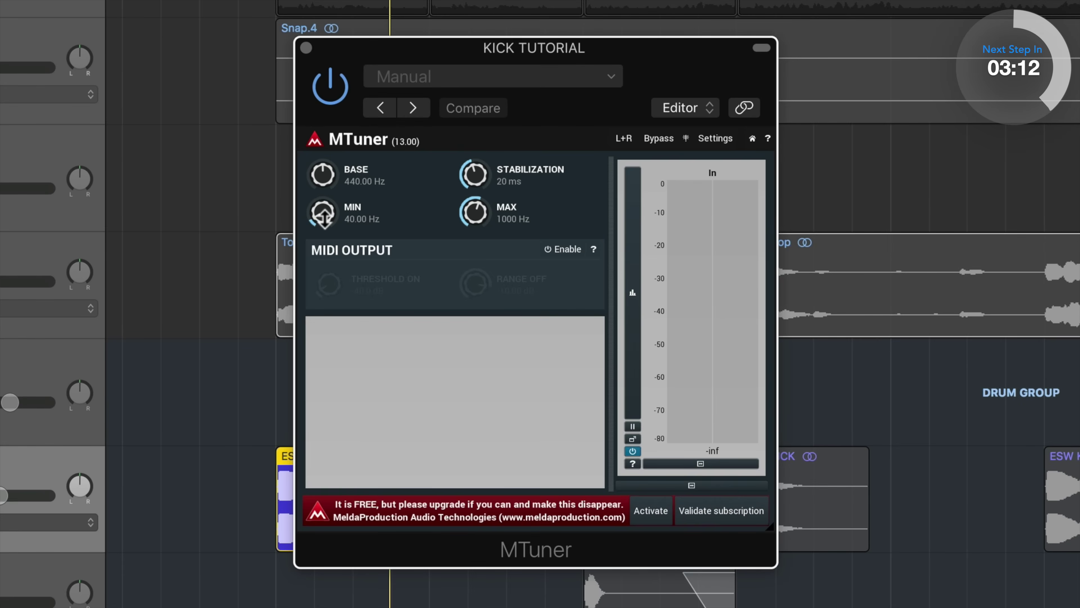
Set MTuner's range to 20–331.1 Hz, confirm the kick reads C#0 at 35.5 Hz, then close it
{"action": "left_click_drag", "start_coordinate": [323, 216], "coordinate": [322, 225]}
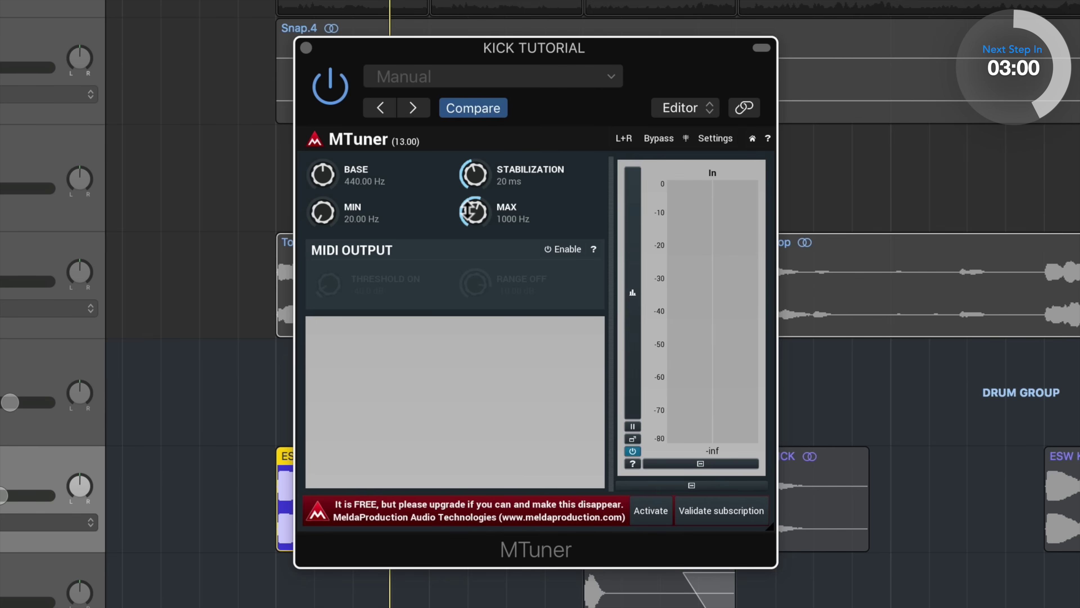
{"action": "left_click_drag", "start_coordinate": [468, 211], "coordinate": [468, 253]}
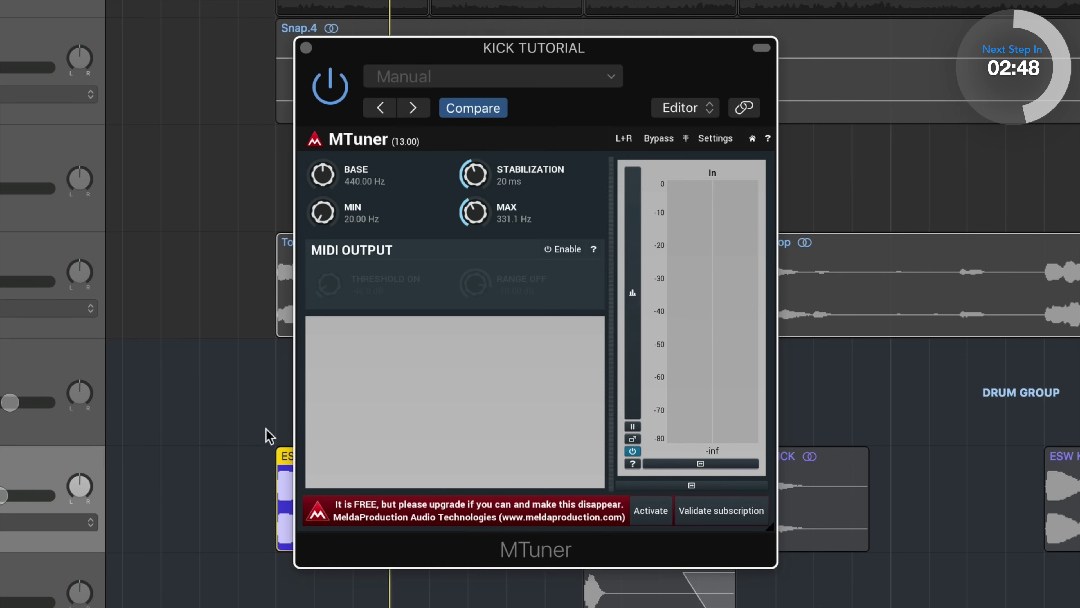
{"action": "key", "text": "space"}
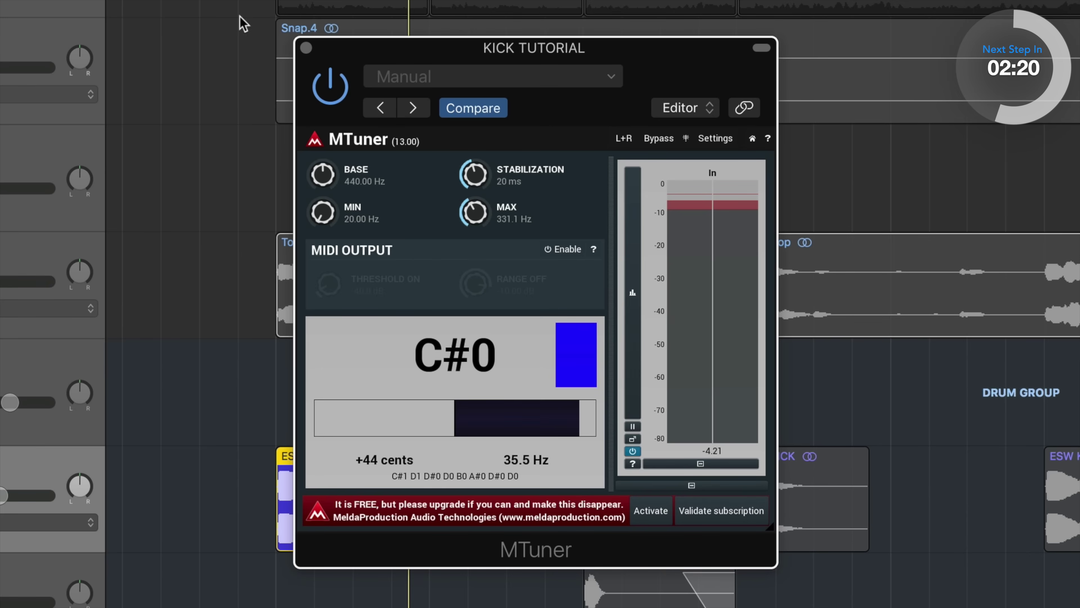
{"action": "left_click", "coordinate": [306, 47]}
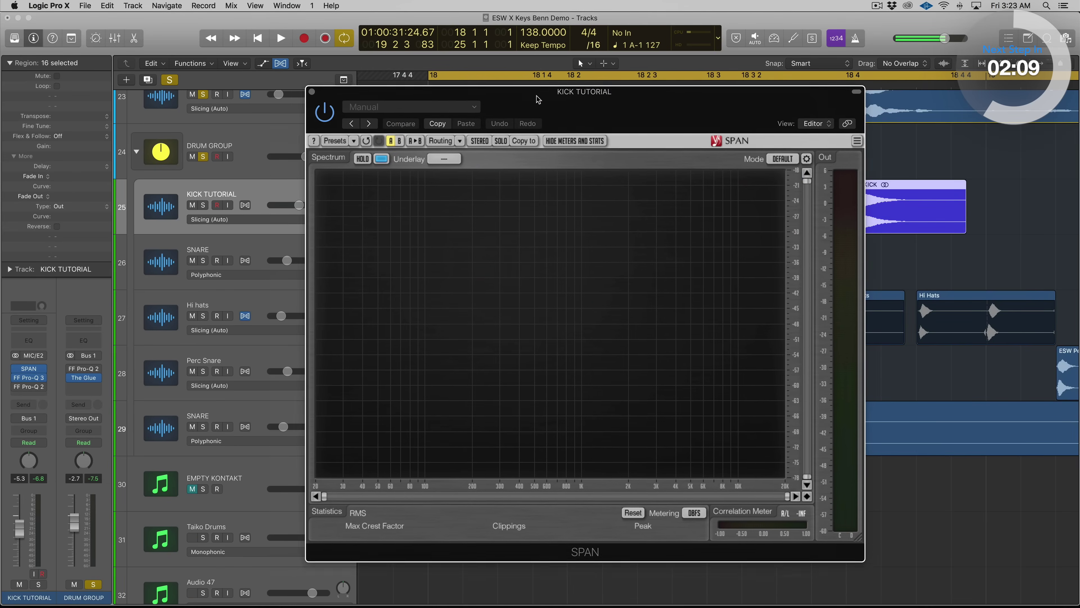
Nudge the SPAN analyser window into position
{"action": "left_click_drag", "start_coordinate": [537, 97], "coordinate": [538, 96]}
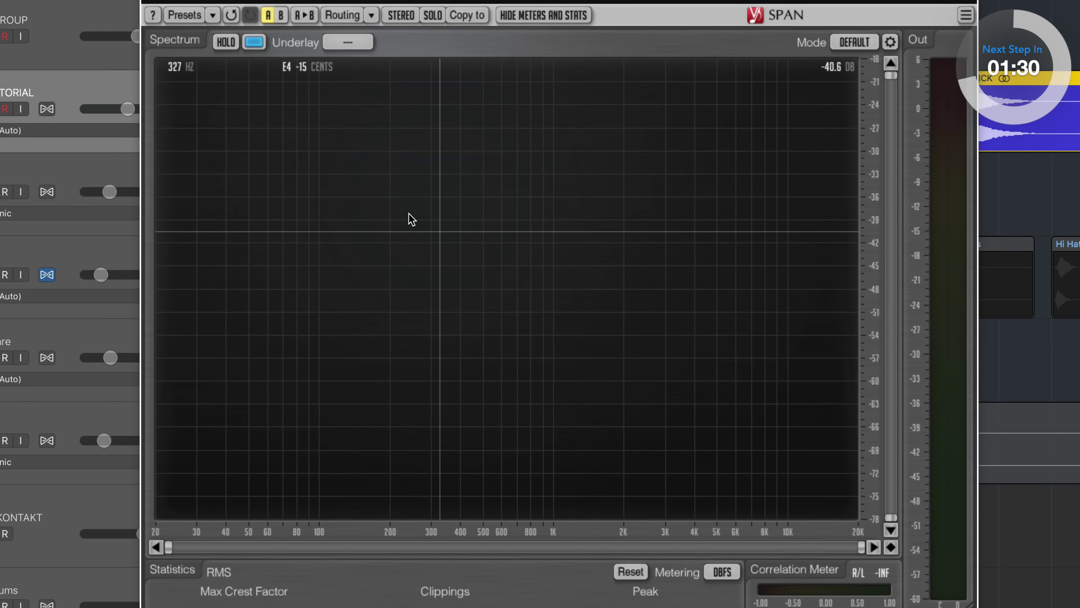
Hold the kick's spectrum in SPAN during brief playback, peaking near 68.9 Hz (C#2)
{"action": "key", "text": "space"}
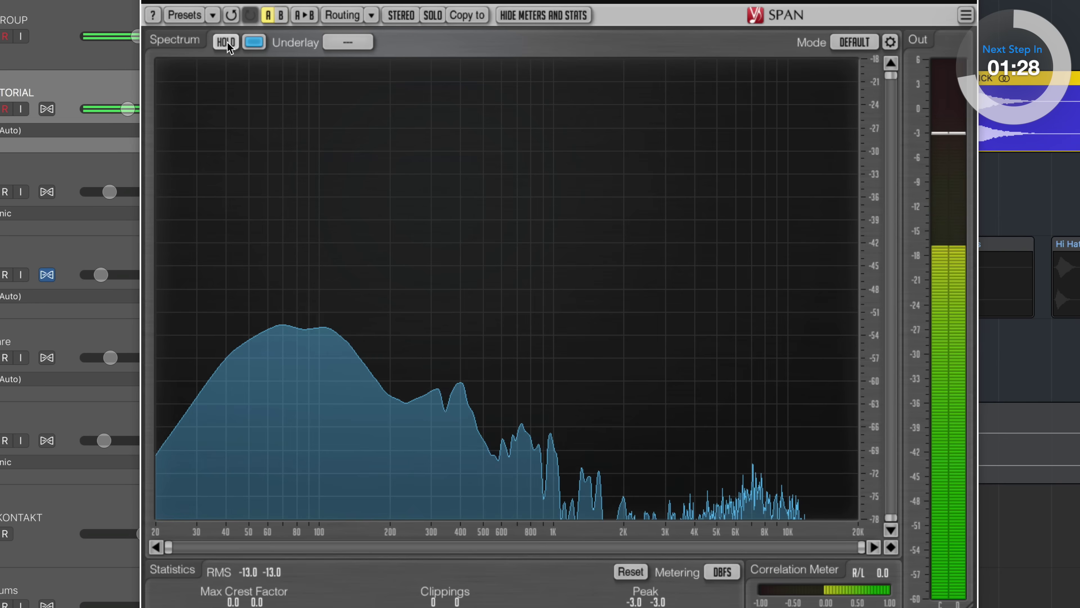
{"action": "left_click", "coordinate": [225, 41]}
{"action": "key", "text": "space"}
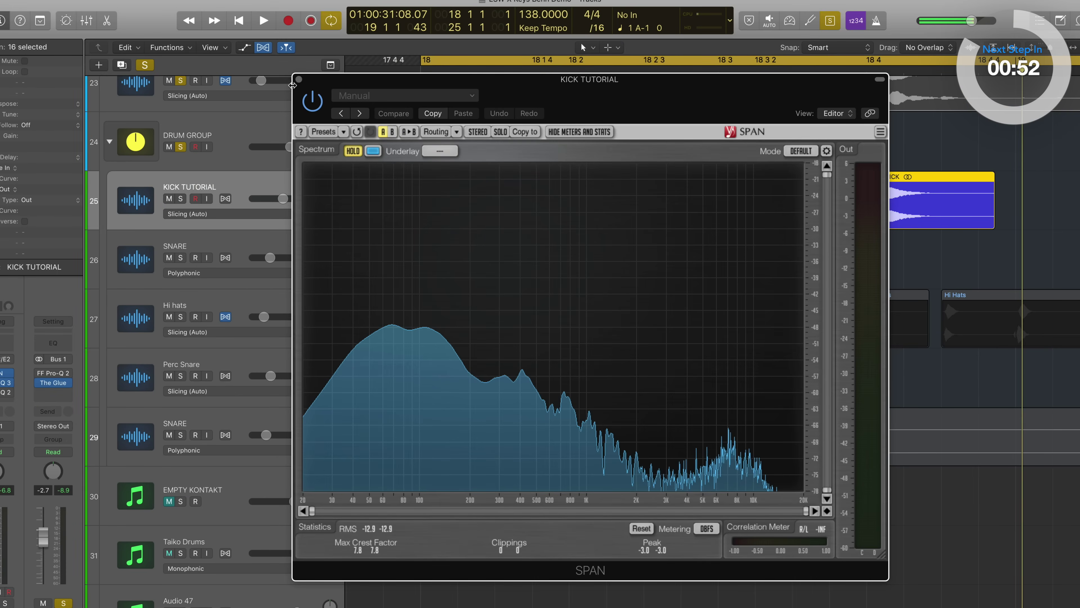
Close the SPAN analyser and zoom the arrangement out horizontally
{"action": "left_click", "coordinate": [299, 79]}
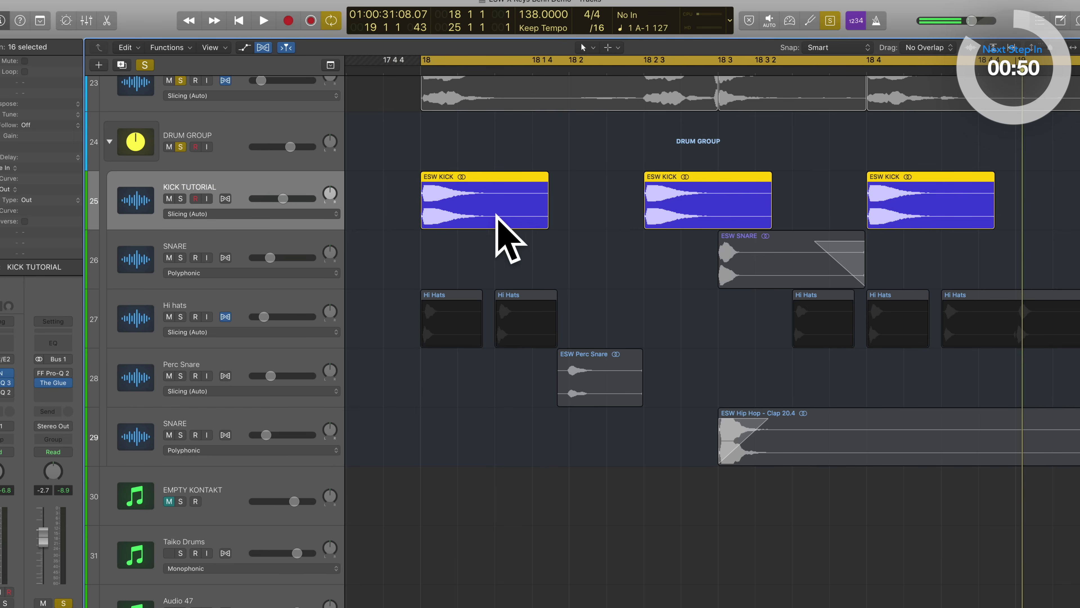
{"action": "key", "text": "super+Left"}
{"action": "key", "text": "super+Left"}
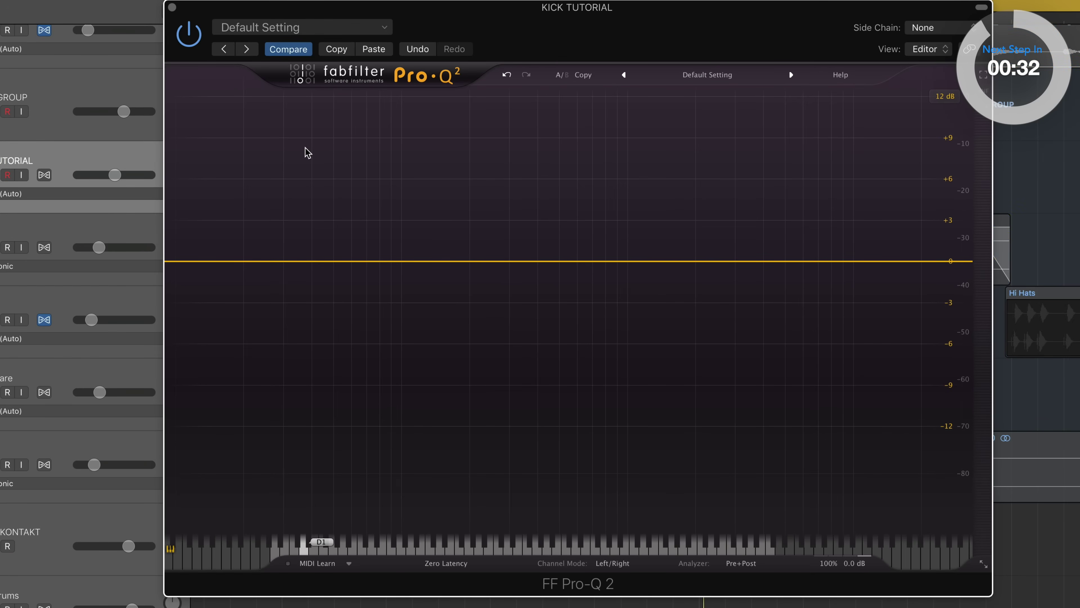
Play the kick, add a bell boost near 100 Hz in Pro-Q 2, then reset to flat
{"action": "key", "text": "space"}
{"action": "left_click_drag", "start_coordinate": [399, 204], "coordinate": [433, 174]}
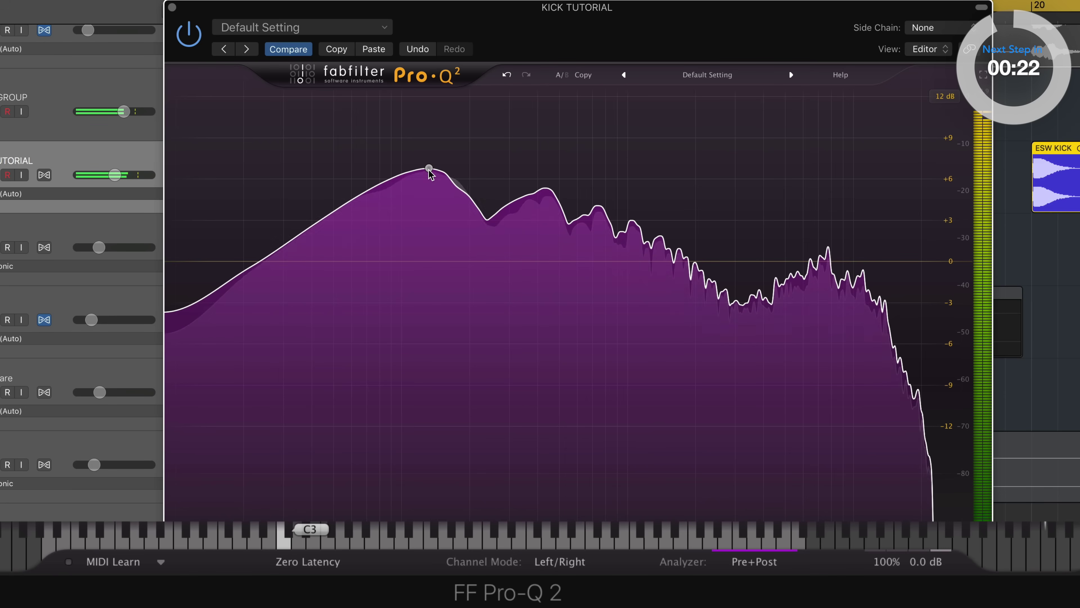
{"action": "left_click", "coordinate": [432, 171], "text": "alt"}
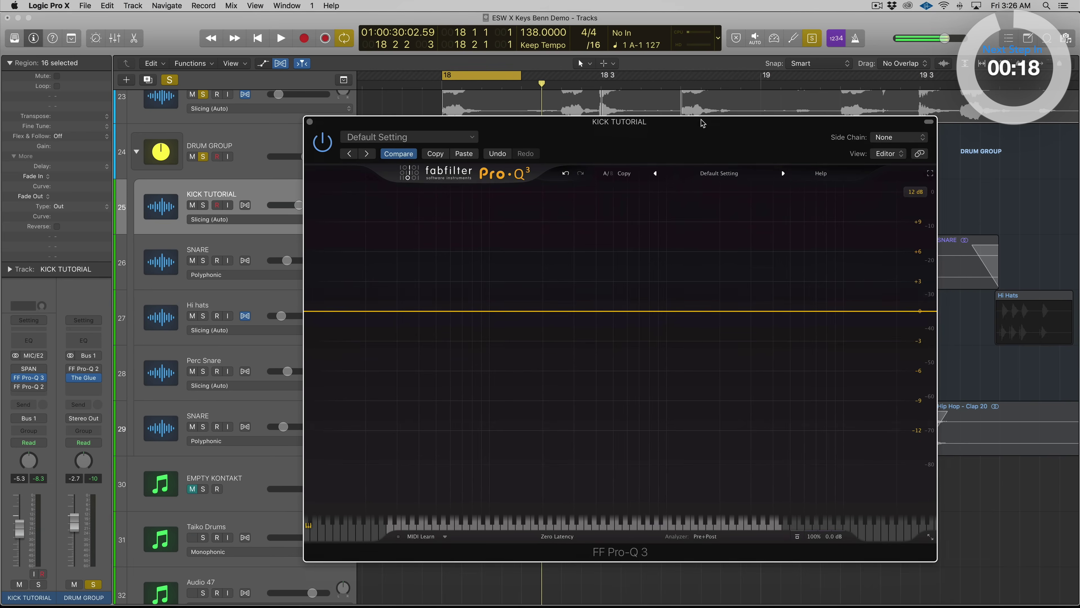
Show note labels on the kick's spectral peaks in Pro-Q 3, then undo the change
{"action": "left_click_drag", "start_coordinate": [703, 124], "coordinate": [702, 123]}
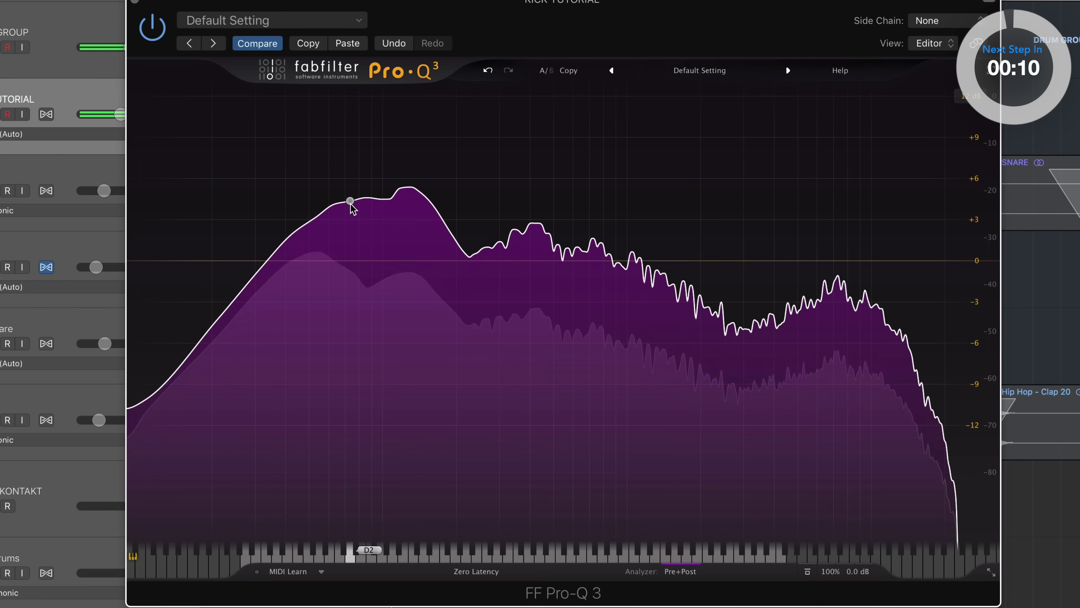
{"action": "left_click_drag", "start_coordinate": [351, 209], "coordinate": [414, 185]}
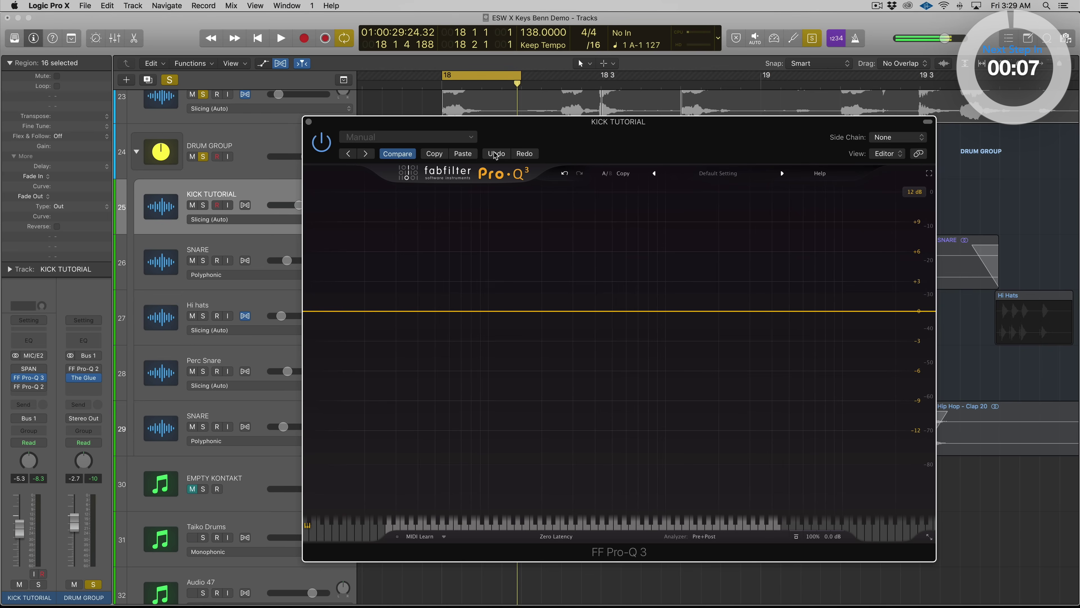
{"action": "left_click", "coordinate": [394, 43]}
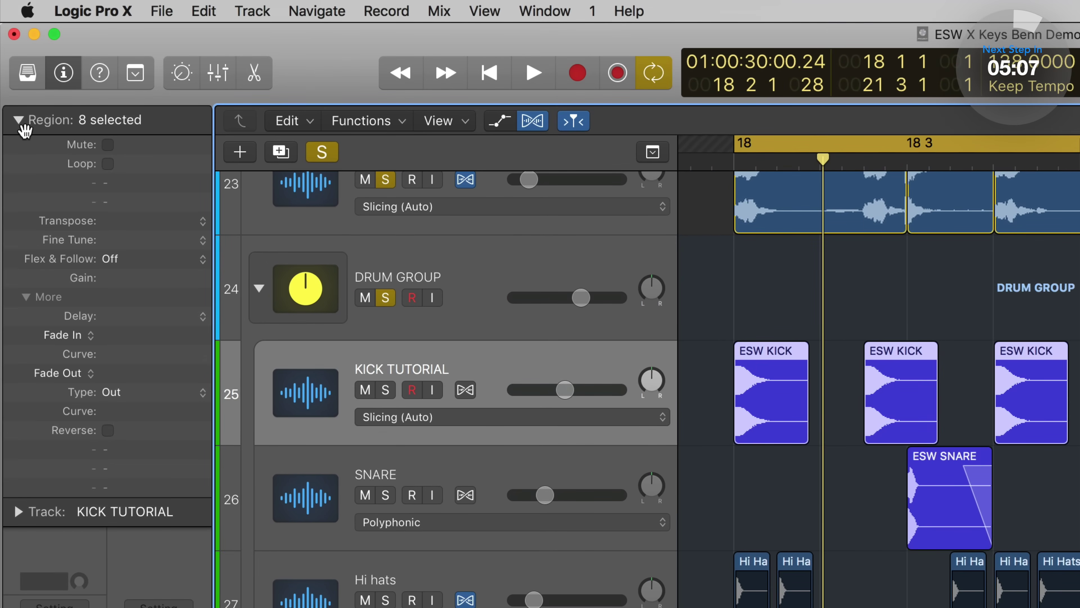
Collapse and re-expand the Region inspector for the eight selected kick and snare regions
{"action": "left_click", "coordinate": [25, 131]}
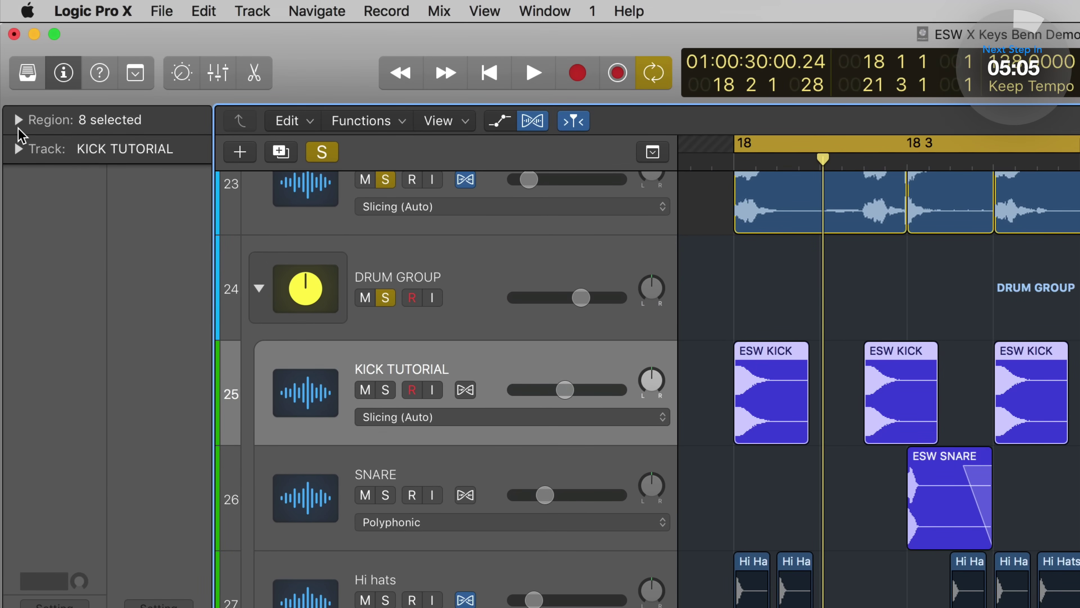
{"action": "left_click", "coordinate": [17, 129]}
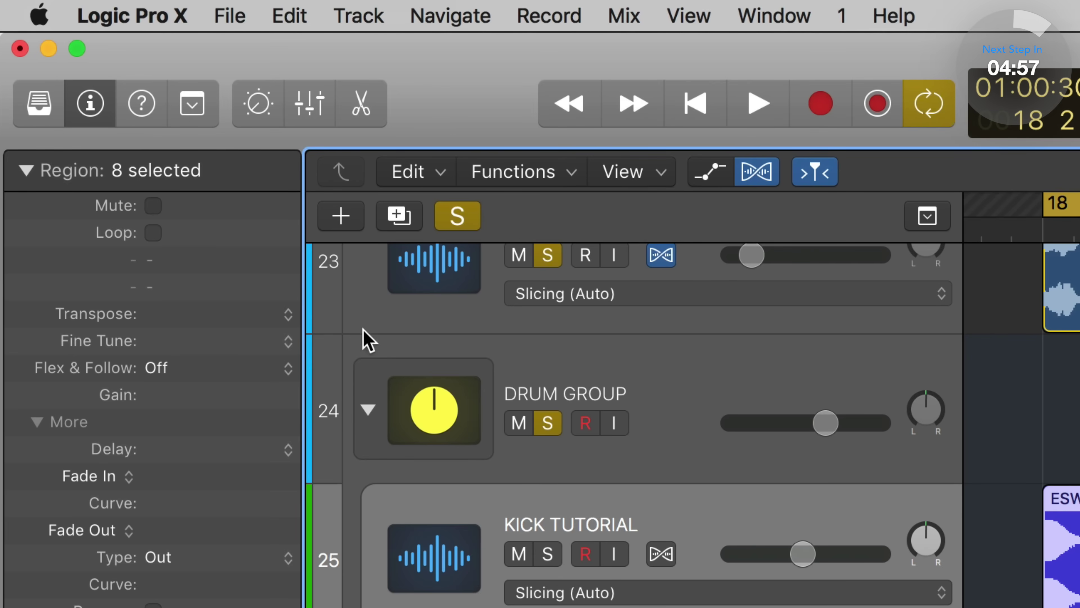
Raise the eight drum regions' Transpose to +1 in the Region inspector
{"action": "left_click", "coordinate": [286, 315]}
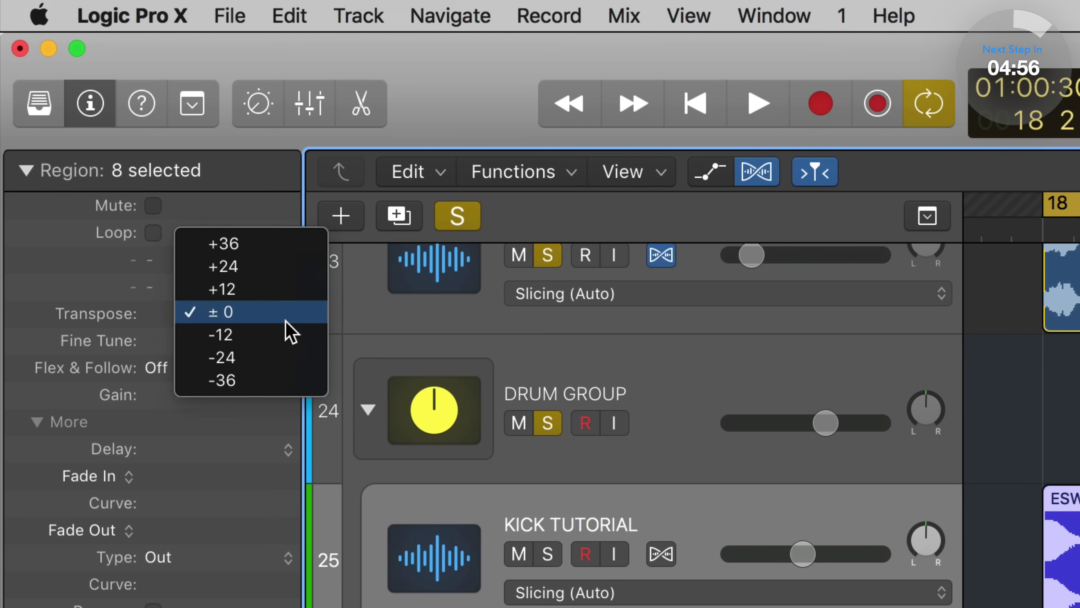
{"action": "left_click", "coordinate": [112, 261]}
{"action": "left_click", "coordinate": [286, 314]}
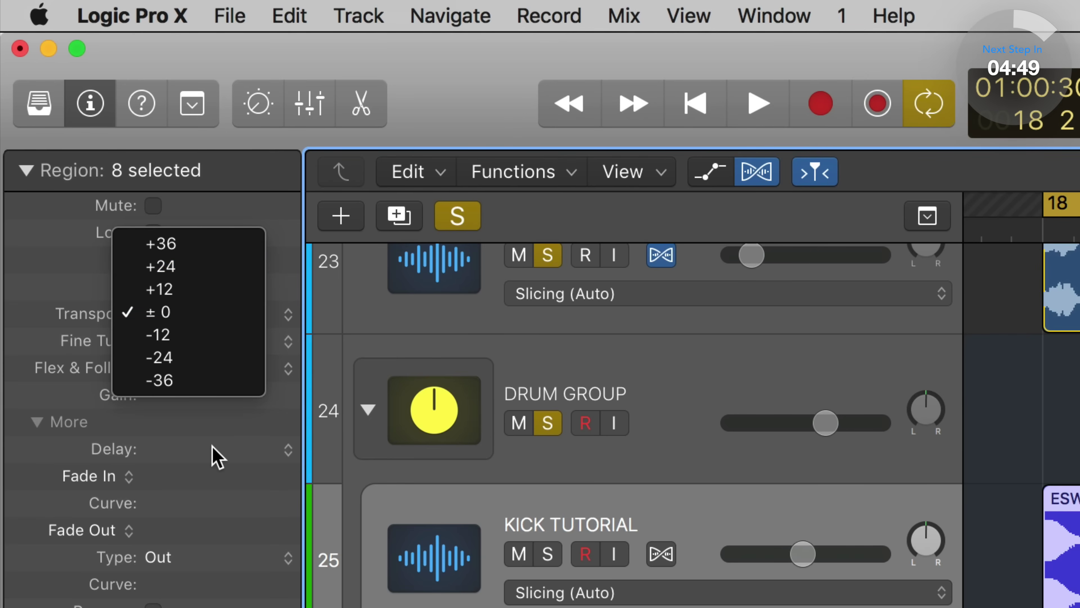
{"action": "left_click", "coordinate": [217, 457]}
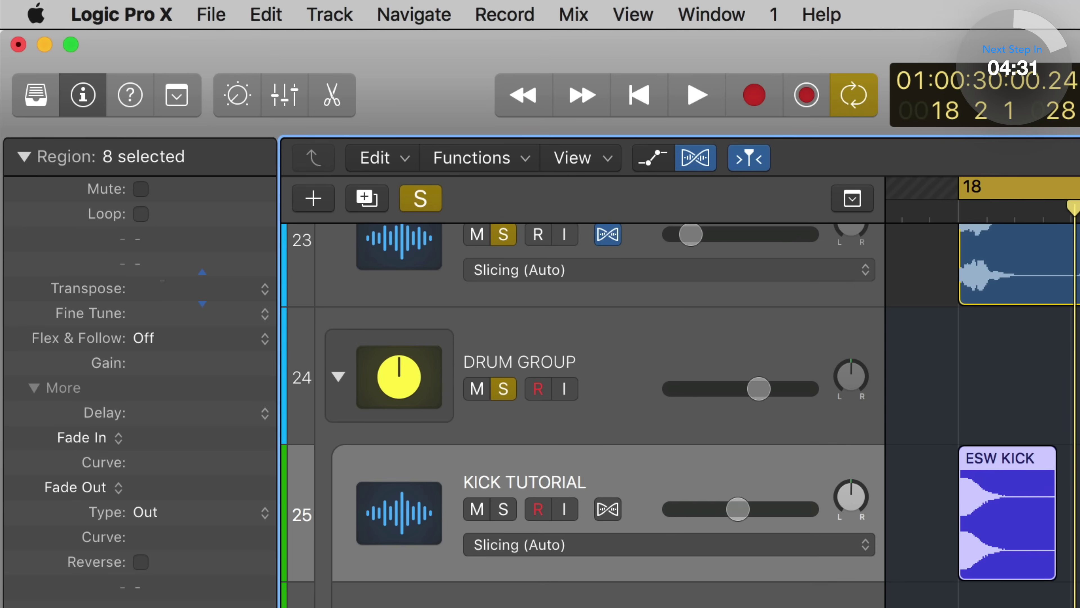
{"action": "left_click_drag", "start_coordinate": [202, 287], "coordinate": [202, 281]}
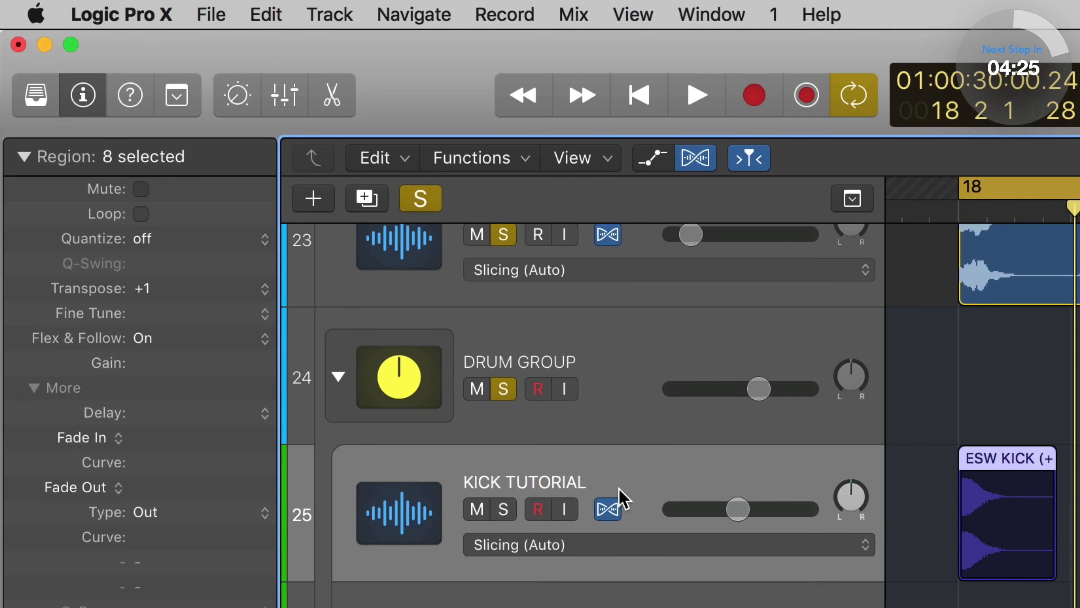
Hide and re-show the flex controls, then bring up KICK TUTORIAL's Flex Time mode list
{"action": "left_click", "coordinate": [695, 158]}
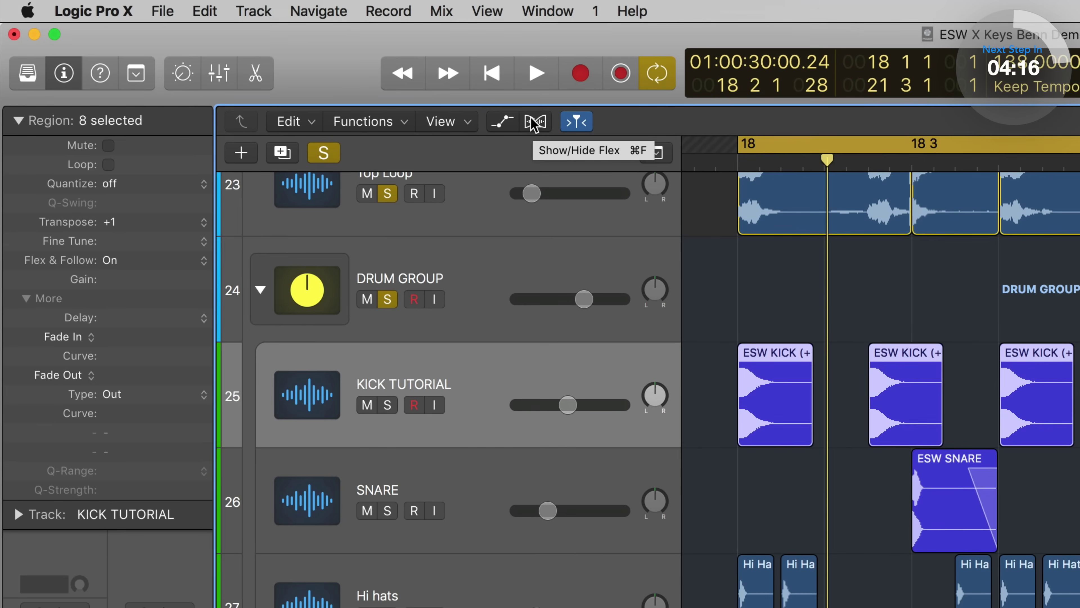
{"action": "left_click", "coordinate": [564, 128]}
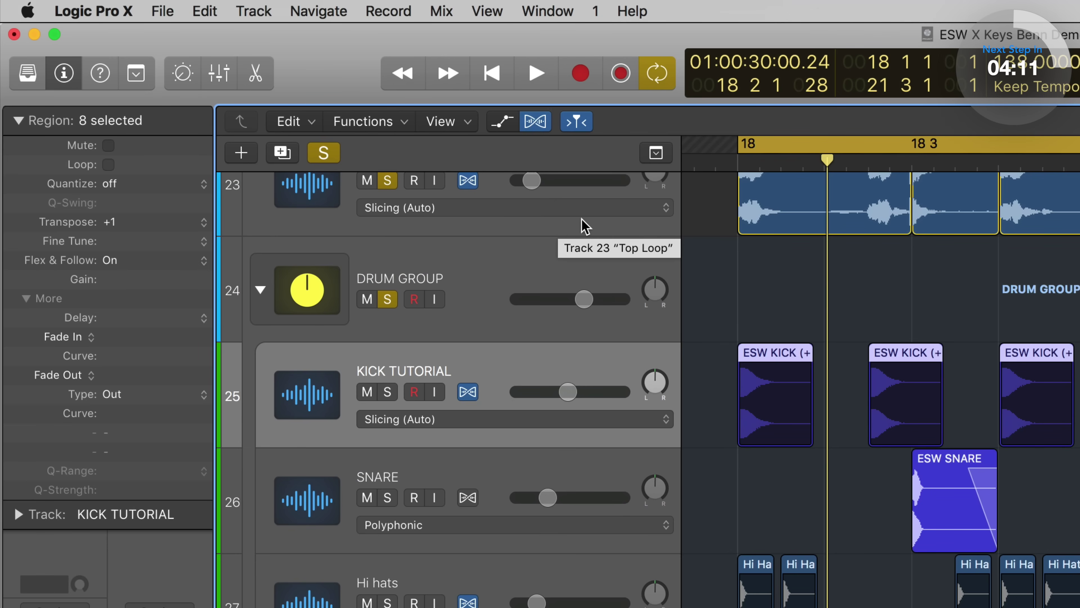
{"action": "left_click", "coordinate": [440, 423]}
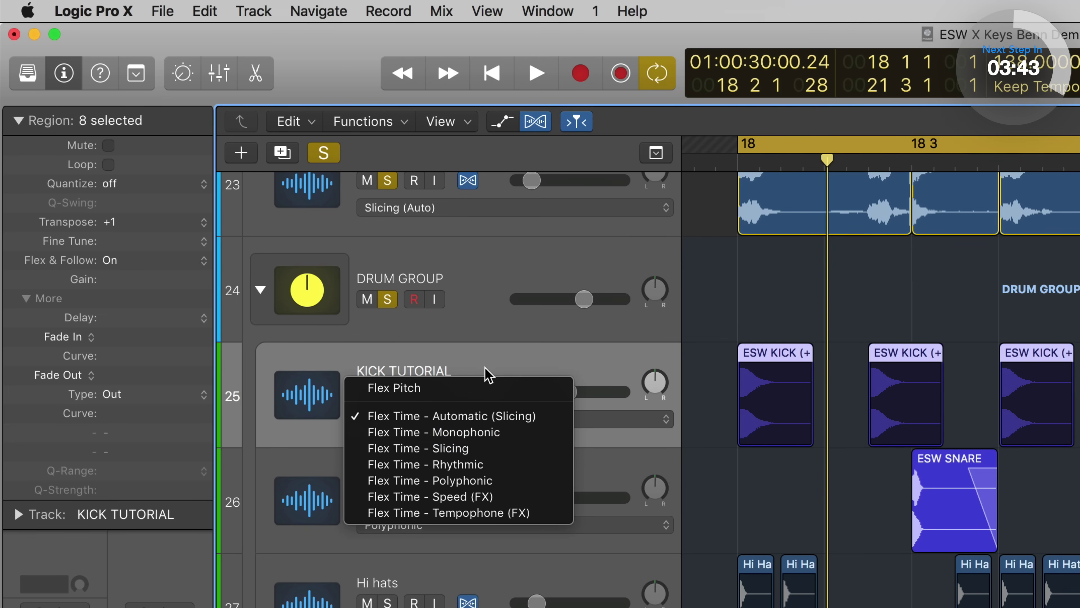
Audition the +8 kicks and nudge the KICK TUTORIAL volume up to +0.2 dB
{"action": "left_click", "coordinate": [482, 375]}
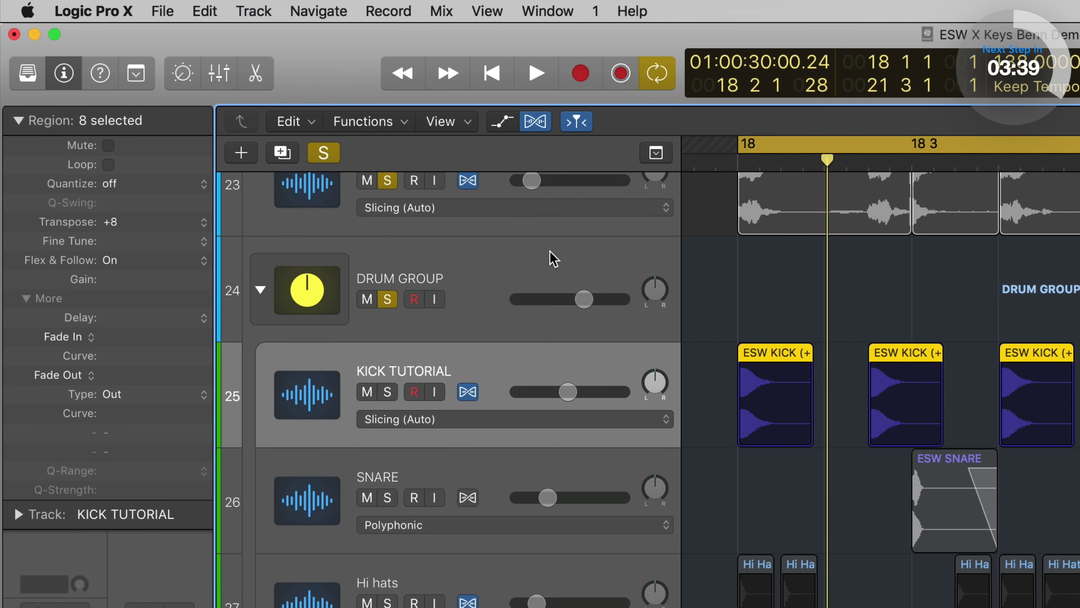
{"action": "key", "text": "space"}
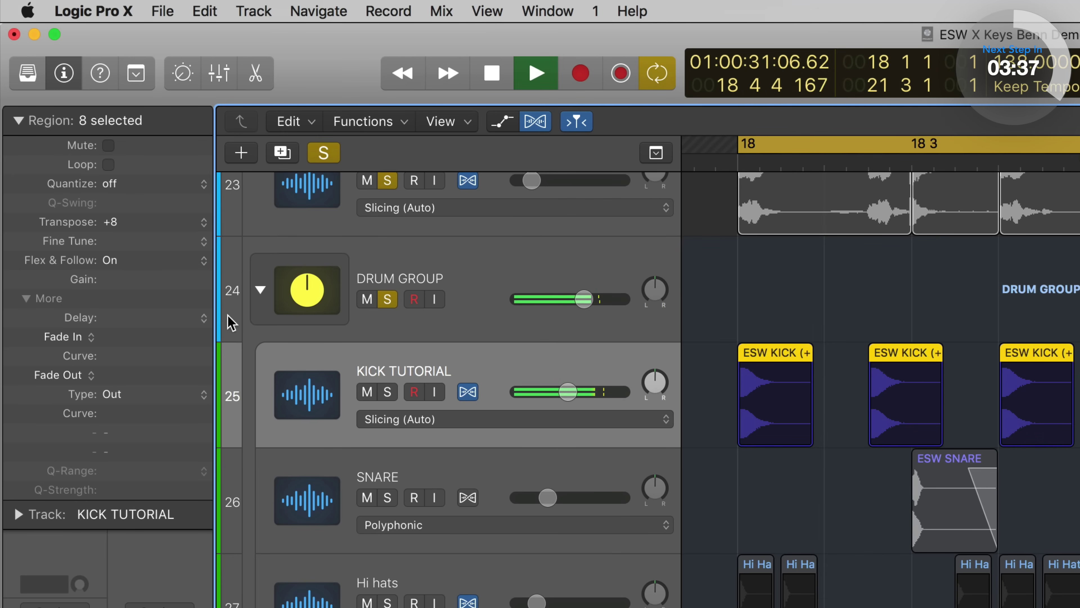
{"action": "key", "text": "space"}
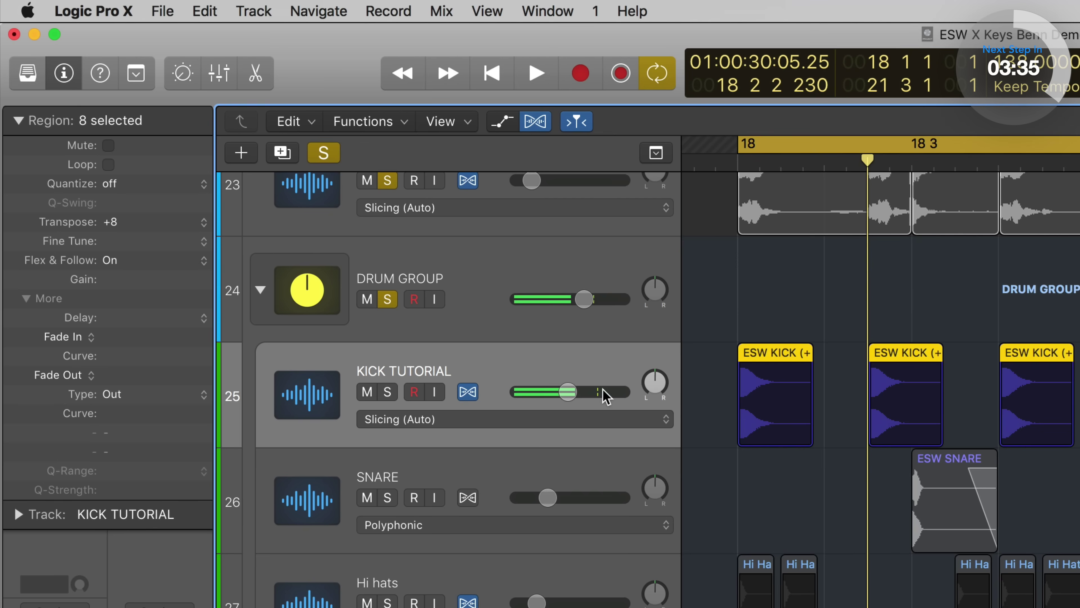
{"action": "left_click_drag", "start_coordinate": [569, 392], "coordinate": [598, 391]}
Zoom in on the kick regions, replay them, and lower KICK TUTORIAL to -2.9 dB
{"action": "key", "text": "super+Right"}
{"action": "key", "text": "super+Right"}
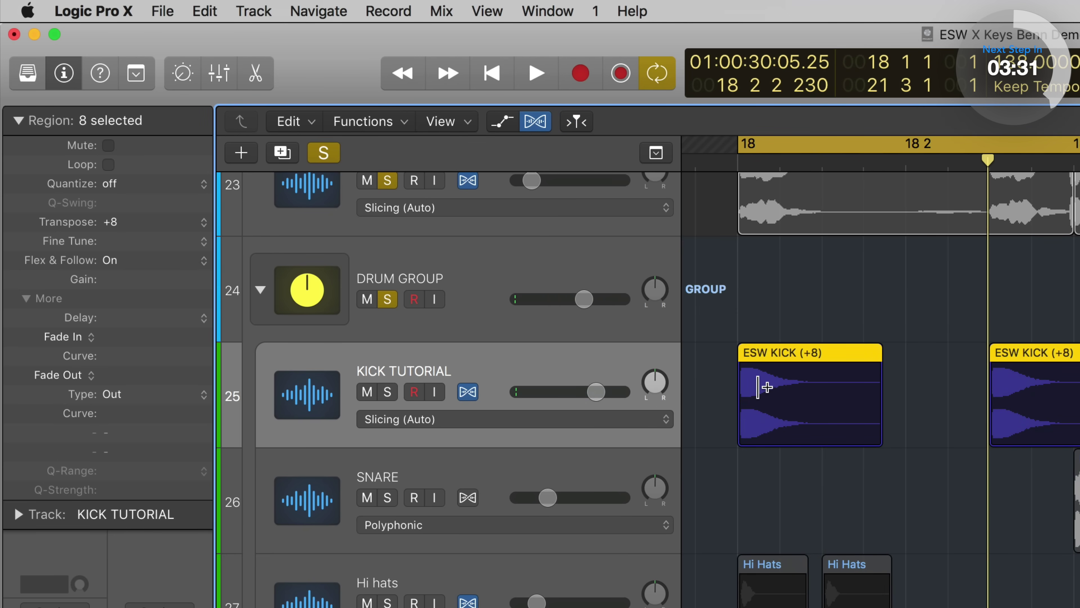
{"action": "key", "text": "space"}
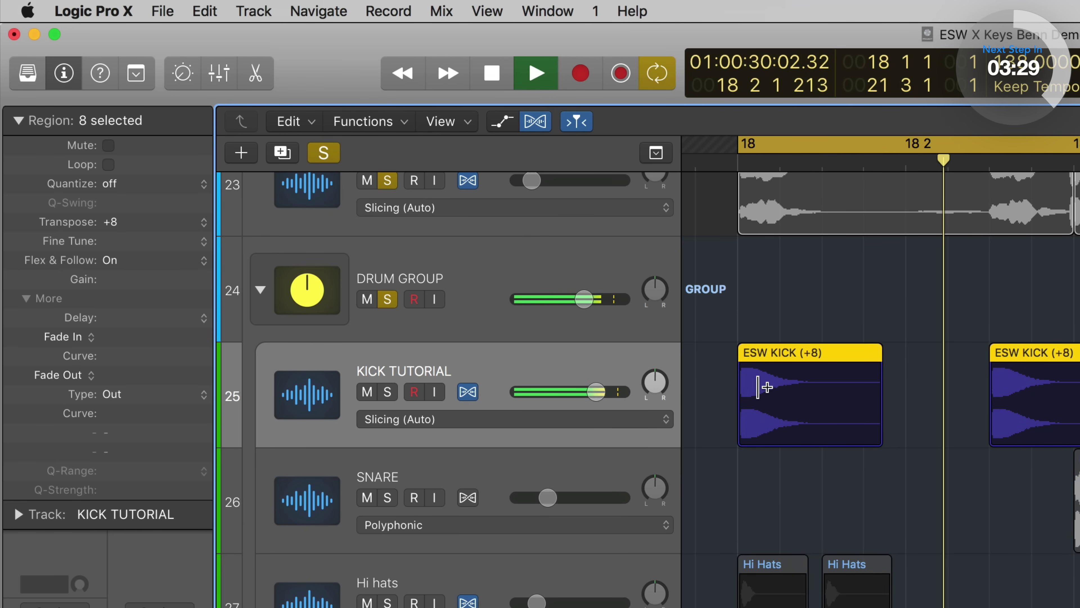
{"action": "key", "text": "space"}
{"action": "left_click_drag", "start_coordinate": [596, 392], "coordinate": [564, 396]}
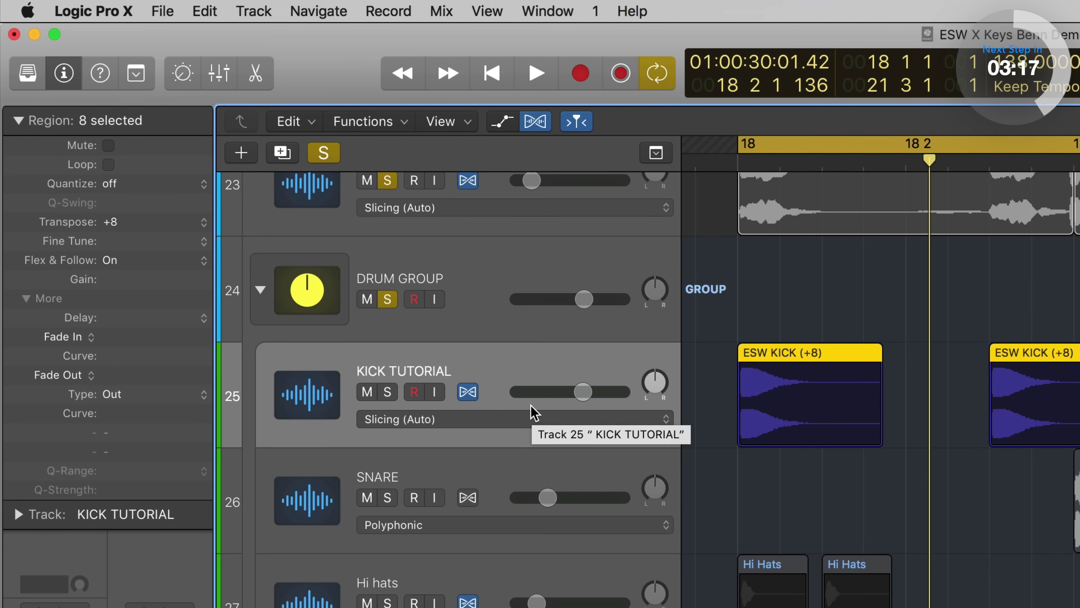
{"action": "mouse_move", "coordinate": [145, 224]}
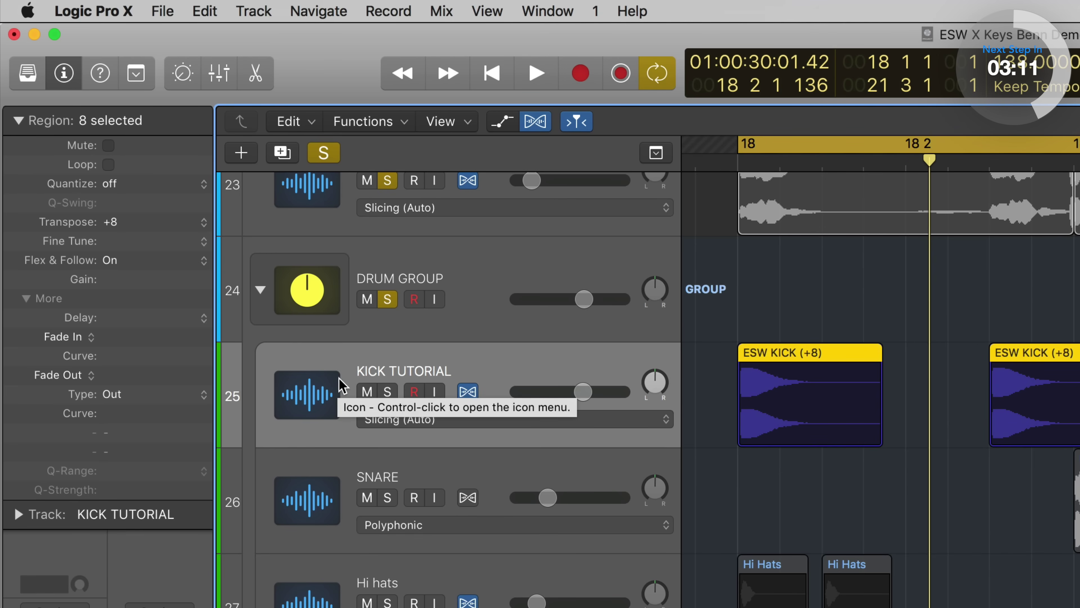
Switch KICK TUTORIAL to Flex Time - Monophonic and play the kick
{"action": "left_click", "coordinate": [377, 420]}
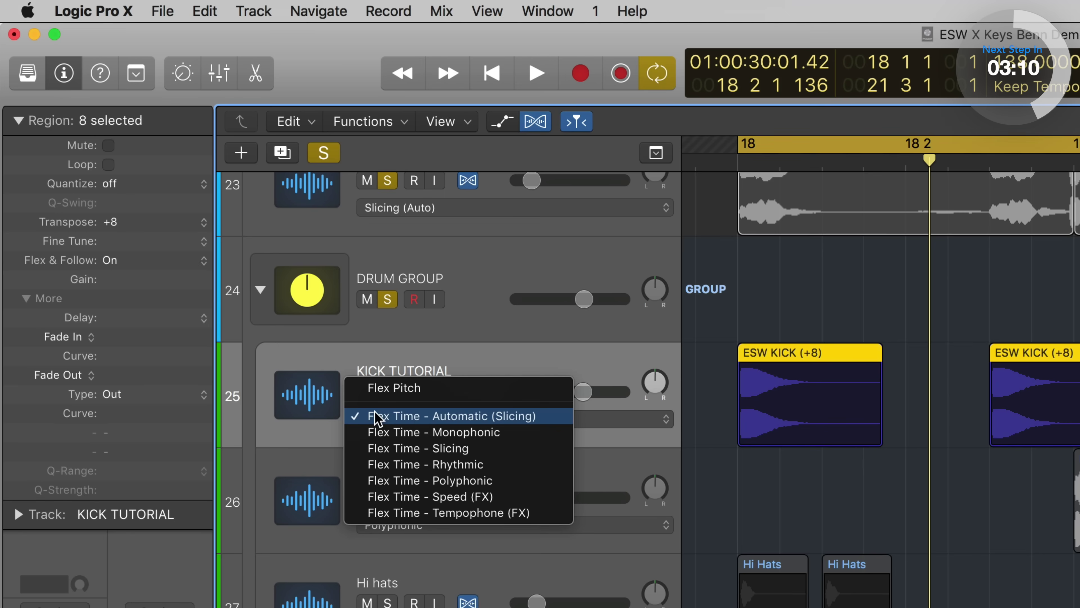
{"action": "left_click", "coordinate": [404, 431]}
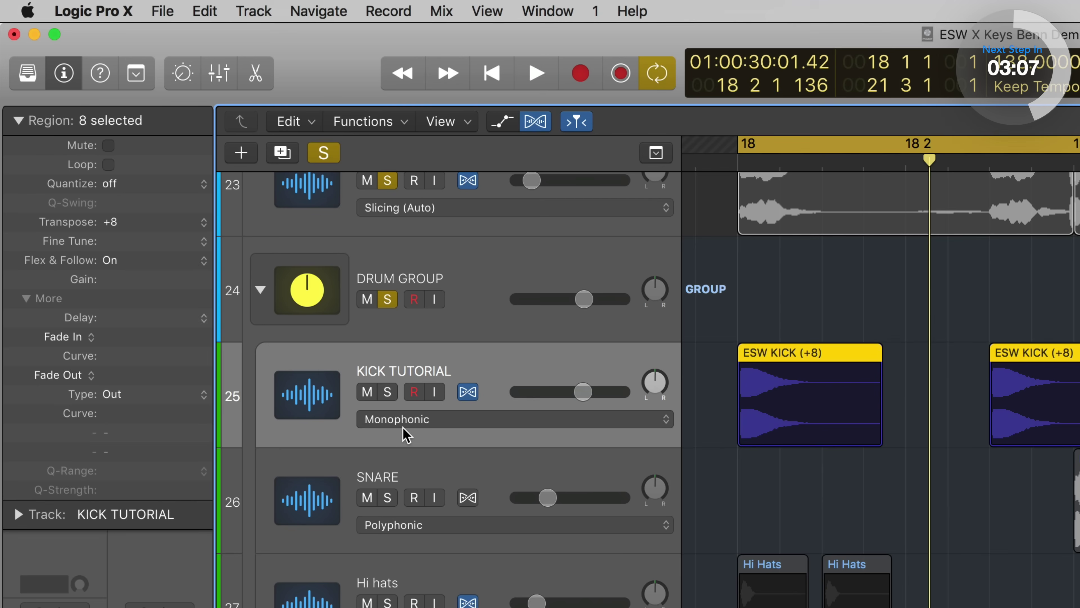
{"action": "key", "text": "space"}
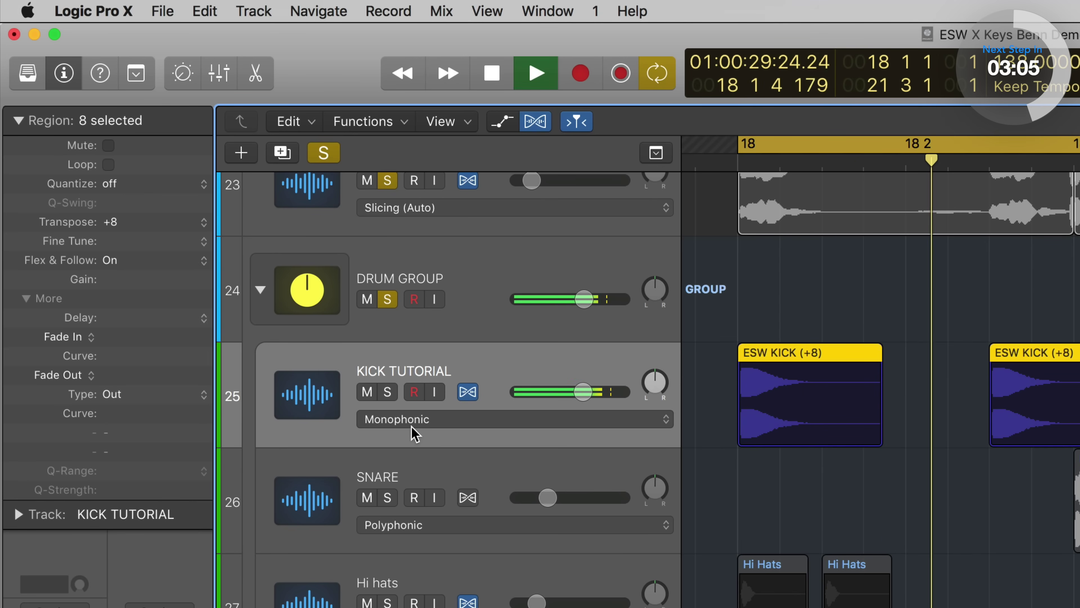
{"action": "key", "text": "space"}
Switch KICK TUTORIAL to Flex Time - Rhythmic and play the kick again
{"action": "left_click", "coordinate": [409, 424]}
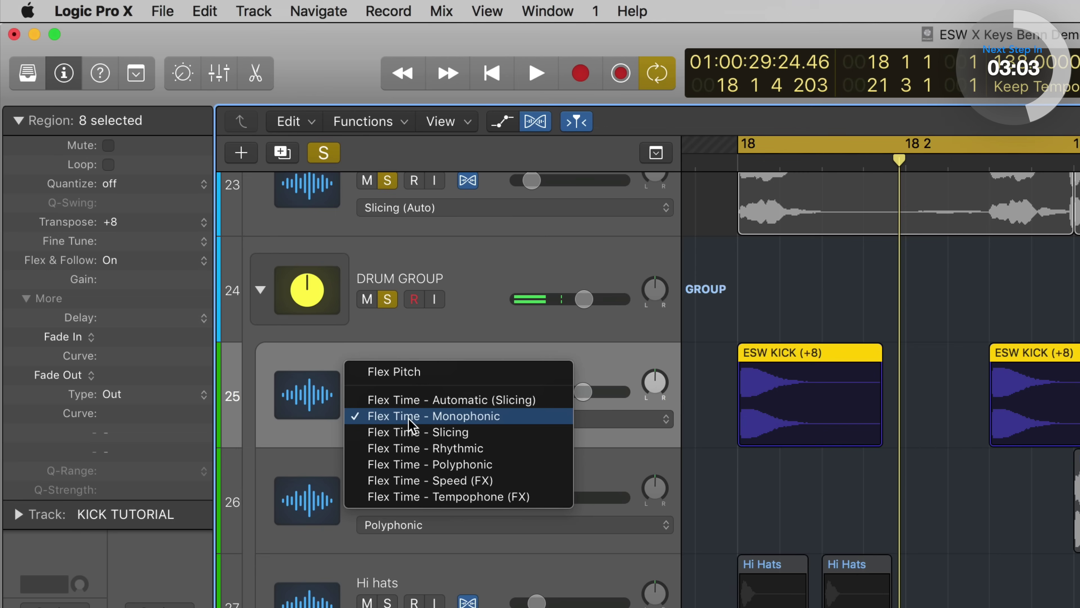
{"action": "left_click", "coordinate": [427, 447]}
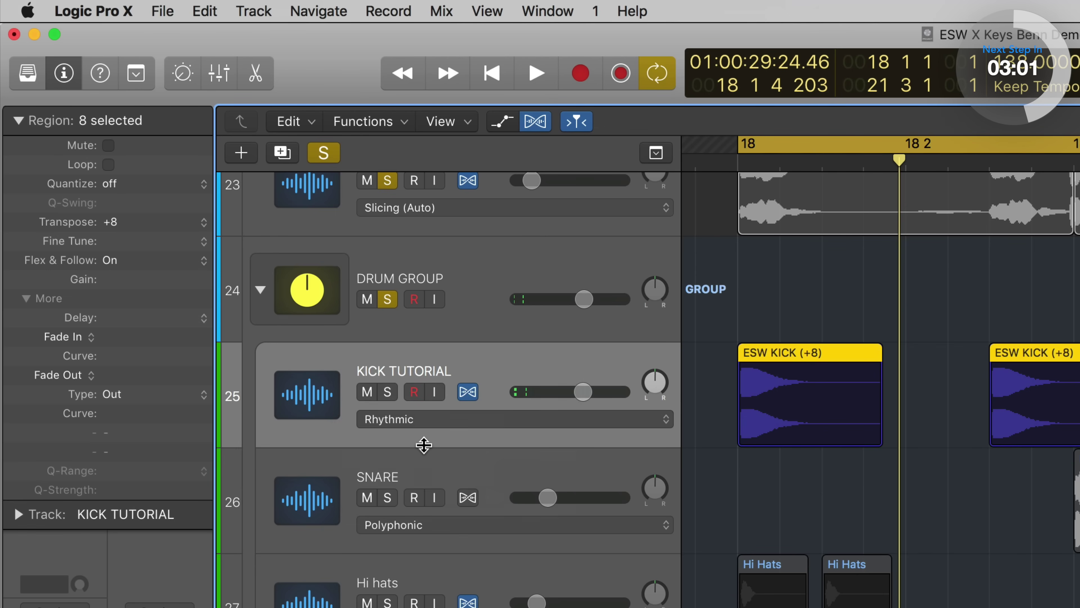
{"action": "key", "text": "space"}
{"action": "key", "text": "space"}
{"action": "key", "text": "space"}
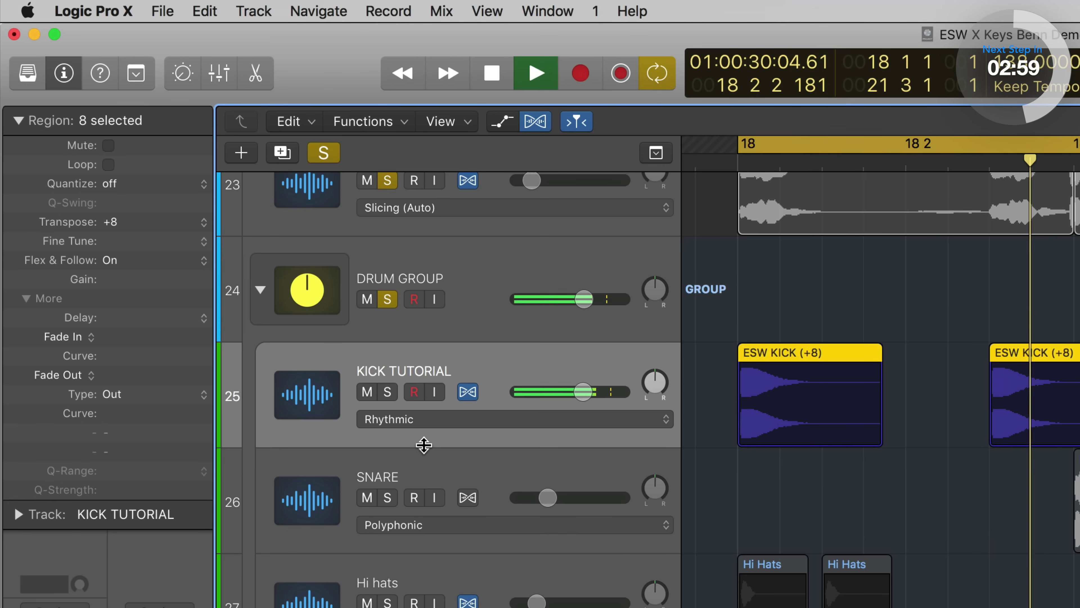
{"action": "key", "text": "space"}
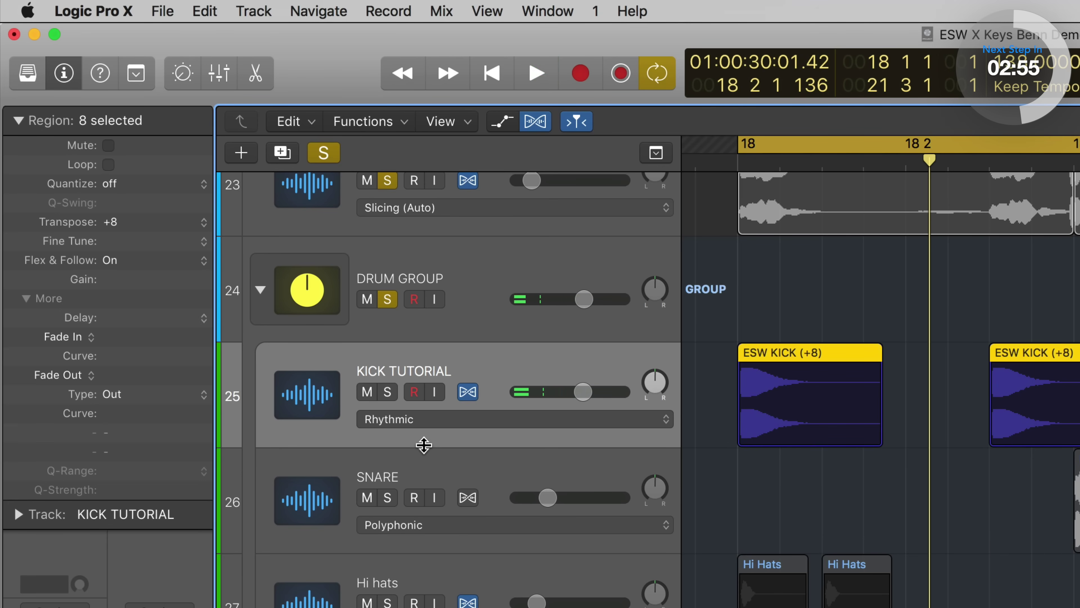
Draw a fade-out at the end of the ESW KICK region with the Fade Tool and play it
{"action": "key", "text": "t"}
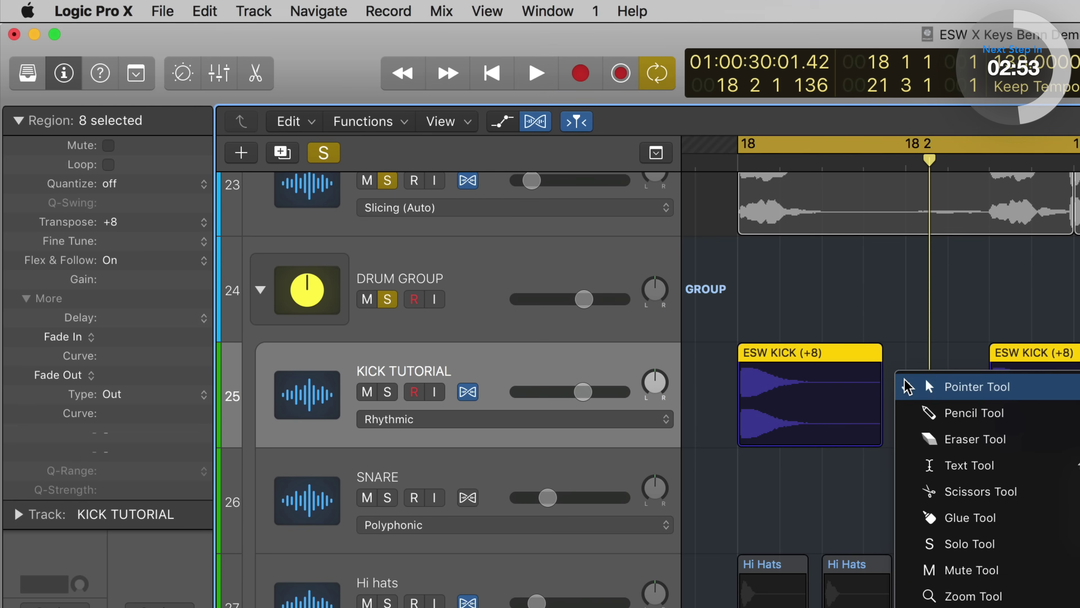
{"action": "key", "text": "a"}
{"action": "left_click_drag", "start_coordinate": [875, 362], "coordinate": [794, 371]}
{"action": "key", "text": "t"}
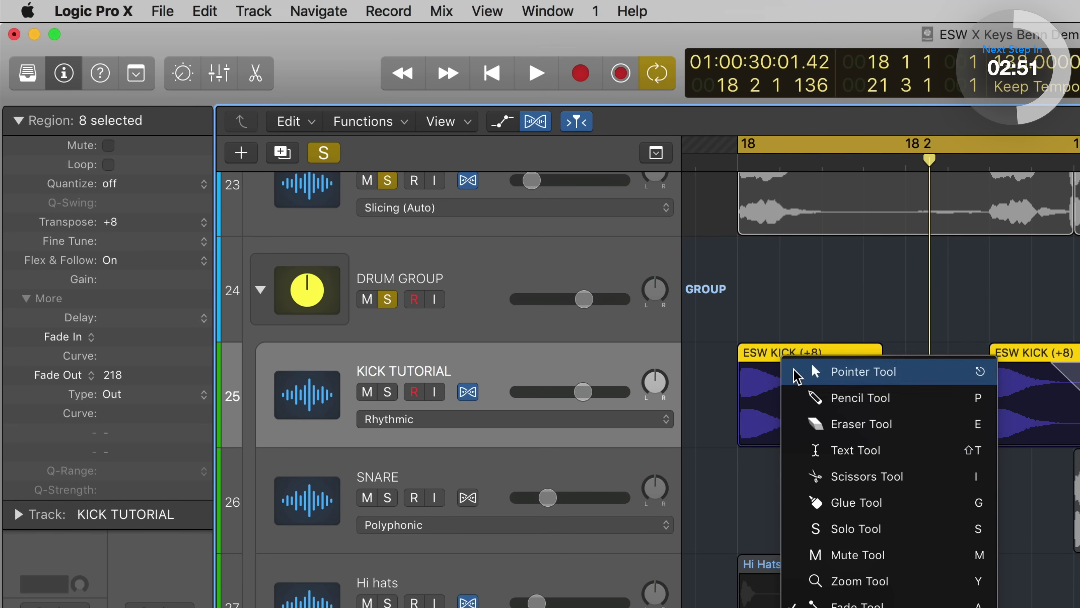
{"action": "key", "text": "Escape"}
{"action": "key", "text": "space"}
{"action": "key", "text": "space"}
{"action": "key", "text": "space"}
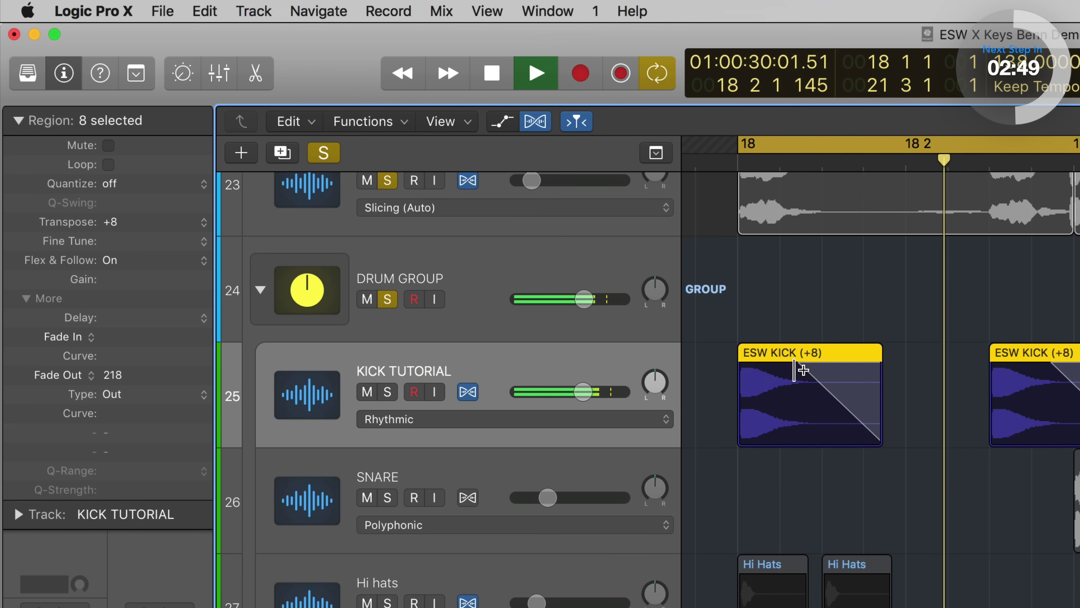
Shorten the ESW KICK region's fade-out and play it once more
{"action": "key", "text": "space"}
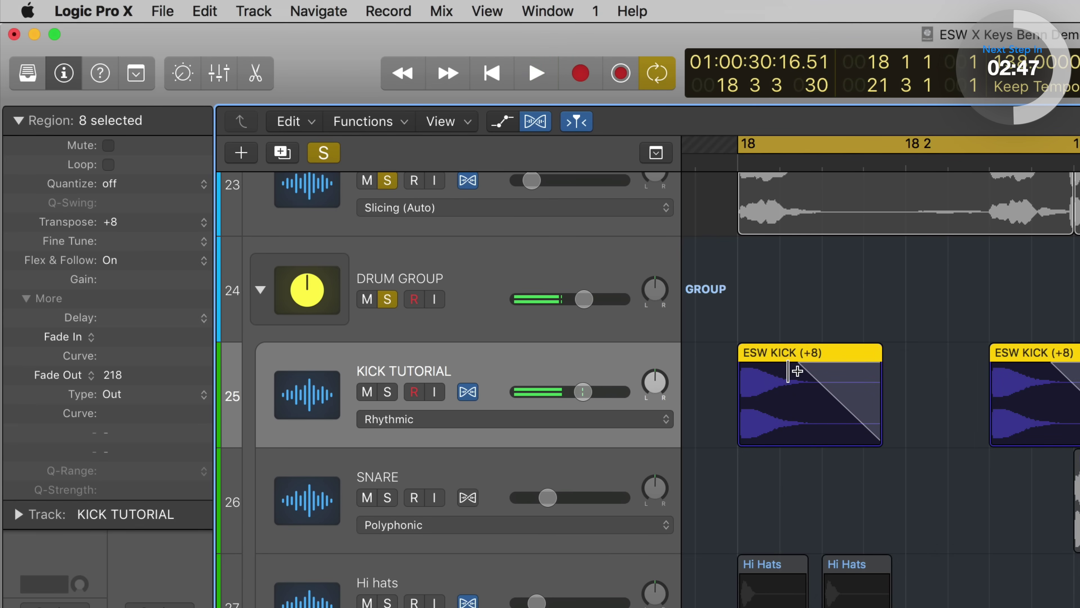
{"action": "key", "text": "t"}
{"action": "key", "text": "a"}
{"action": "left_click_drag", "start_coordinate": [803, 361], "coordinate": [894, 366]}
{"action": "key", "text": "space"}
{"action": "key", "text": "space"}
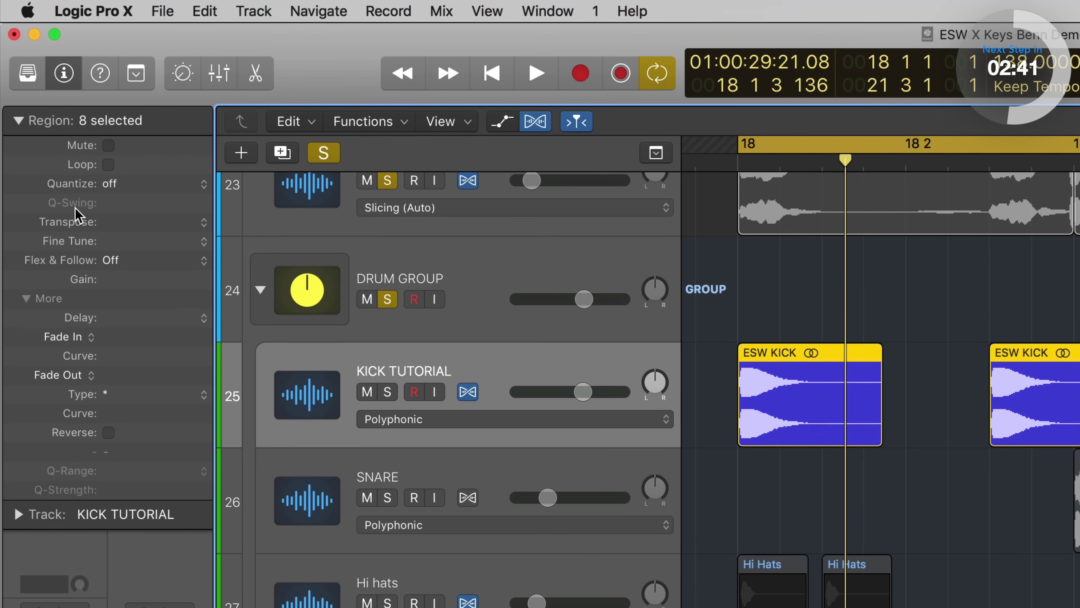
Transpose the kick regions to -2 and audition them in Slicing flex mode
{"action": "left_click_drag", "start_coordinate": [123, 228], "coordinate": [118, 232]}
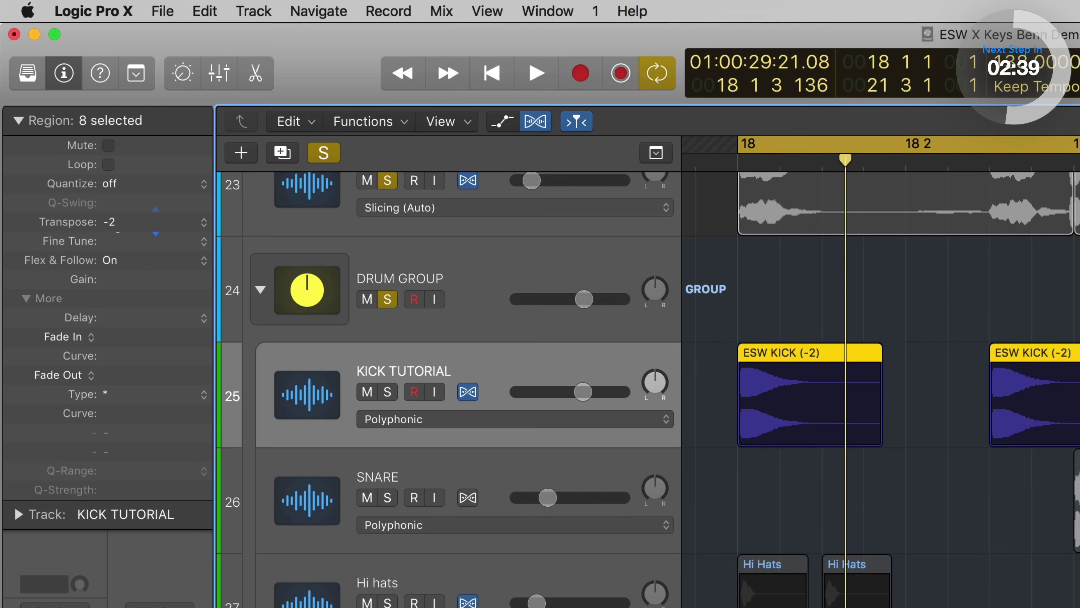
{"action": "left_click", "coordinate": [394, 421]}
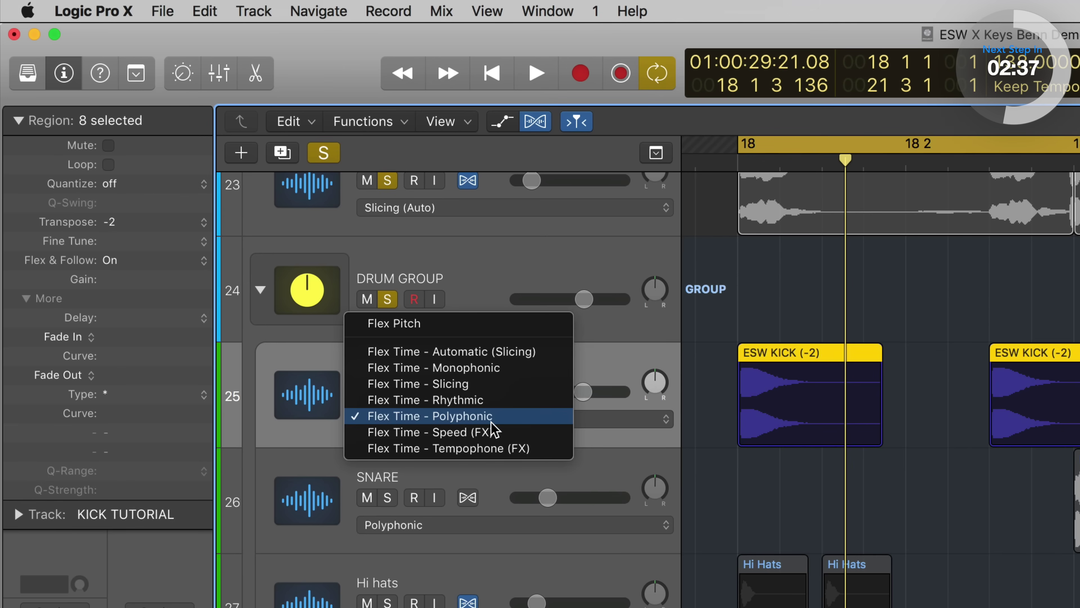
{"action": "left_click", "coordinate": [464, 385]}
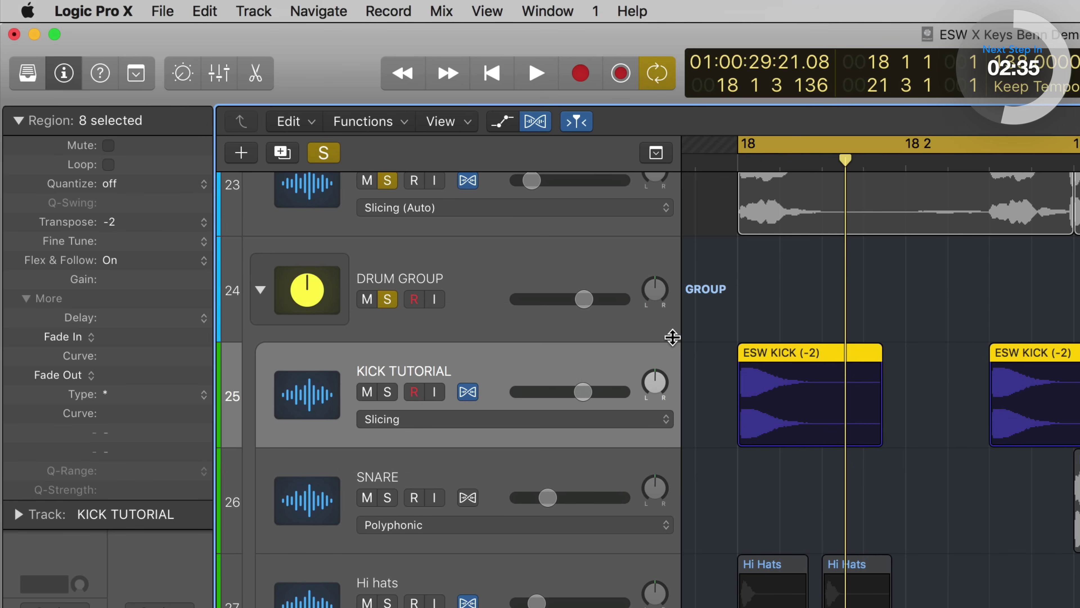
{"action": "key", "text": "space"}
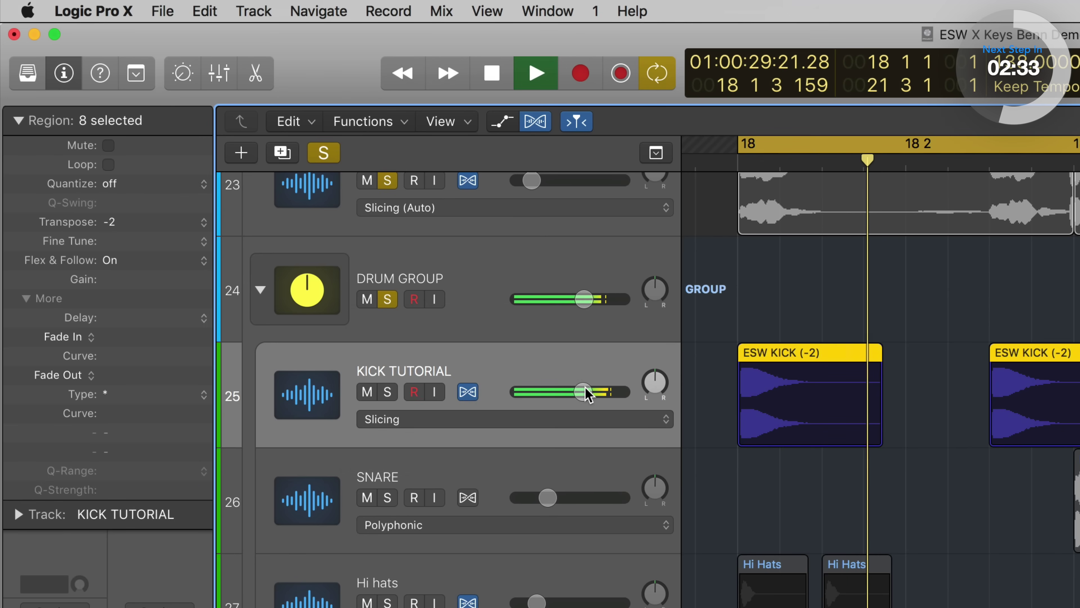
{"action": "key", "text": "space"}
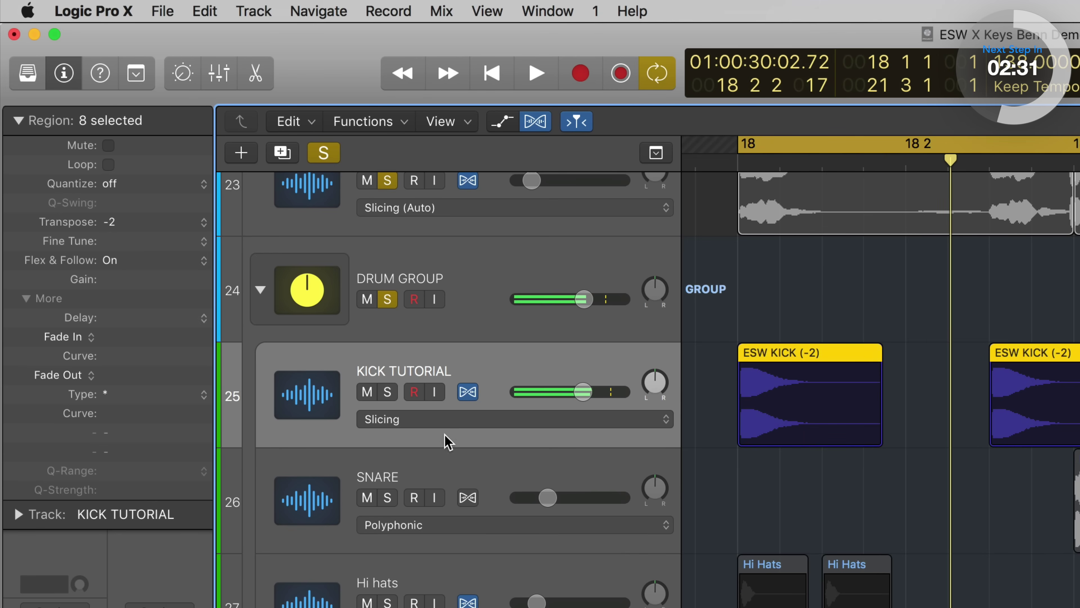
Switch KICK TUTORIAL to Monophonic flex time and play the kick
{"action": "left_click", "coordinate": [446, 420]}
{"action": "left_click", "coordinate": [484, 400]}
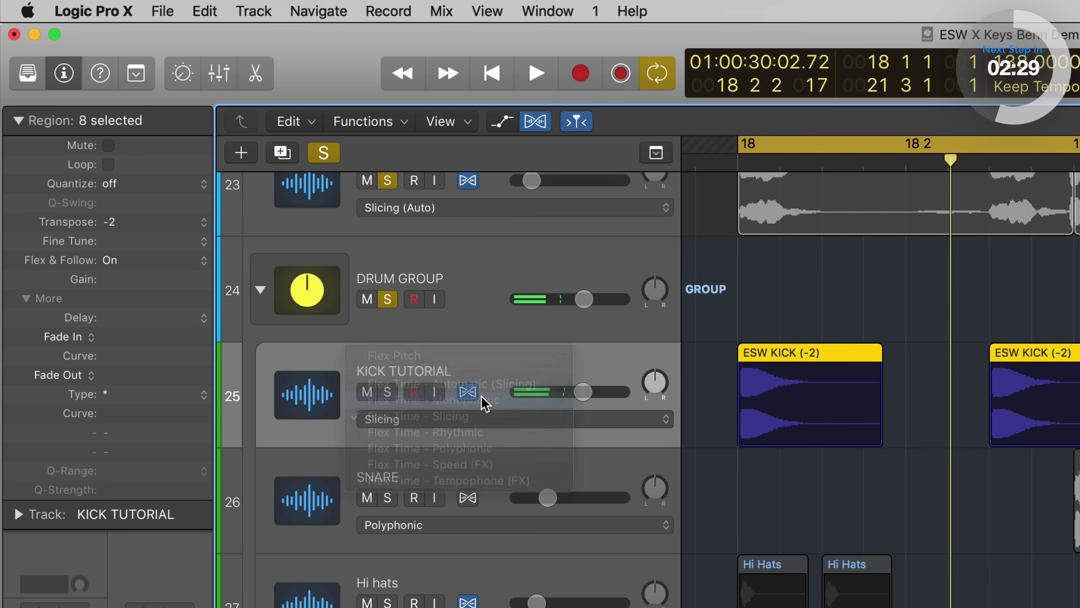
{"action": "key", "text": "space"}
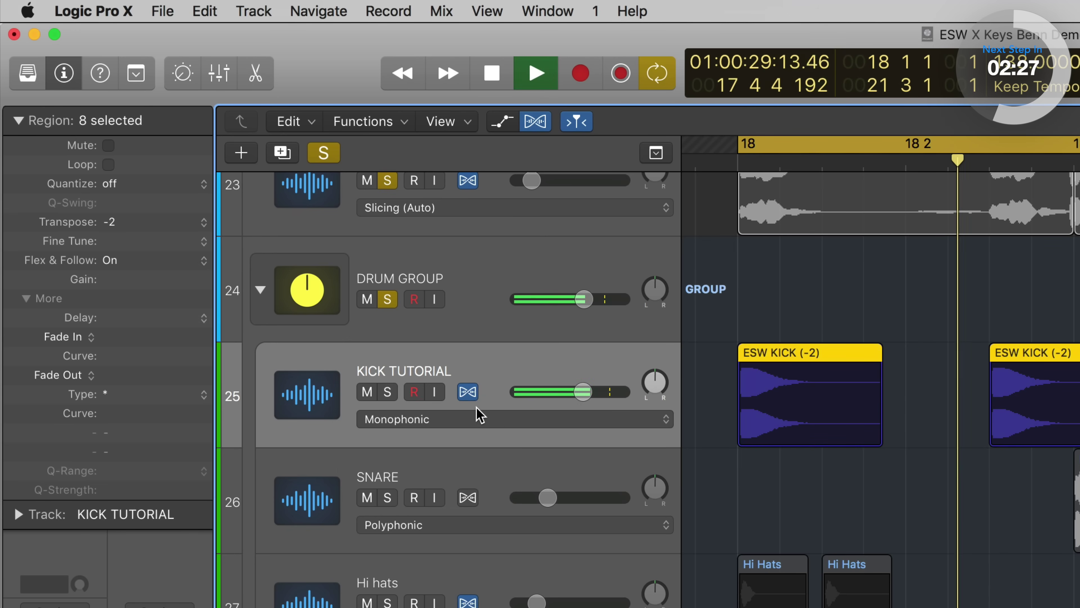
{"action": "key", "text": "space"}
Try Rhythmic flex time on KICK TUTORIAL, then stop playback and dismiss the flex menu
{"action": "left_click", "coordinate": [475, 420]}
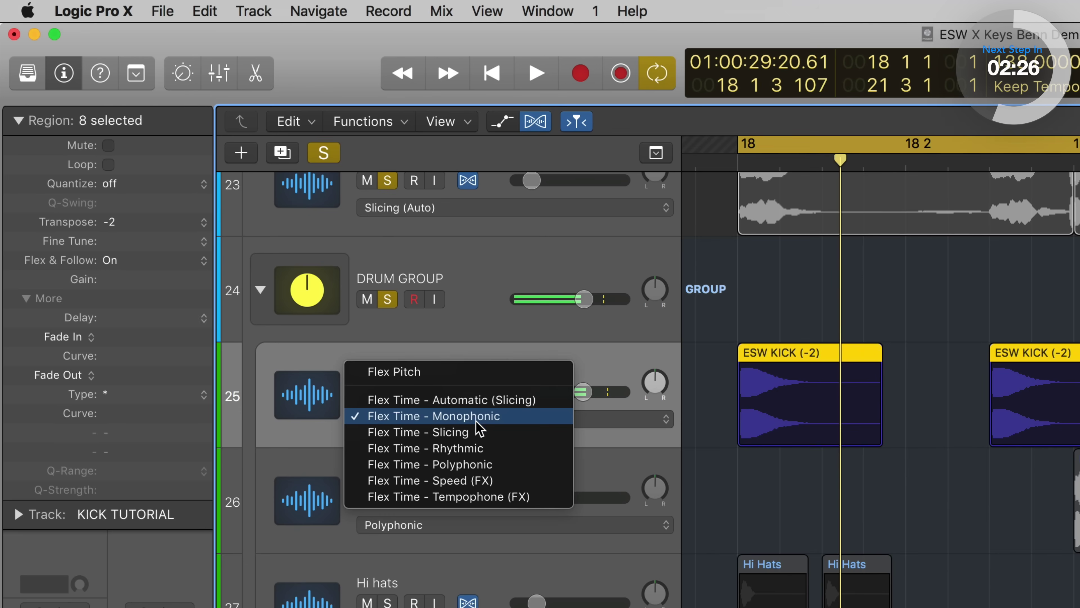
{"action": "left_click", "coordinate": [486, 448]}
{"action": "key", "text": "space"}
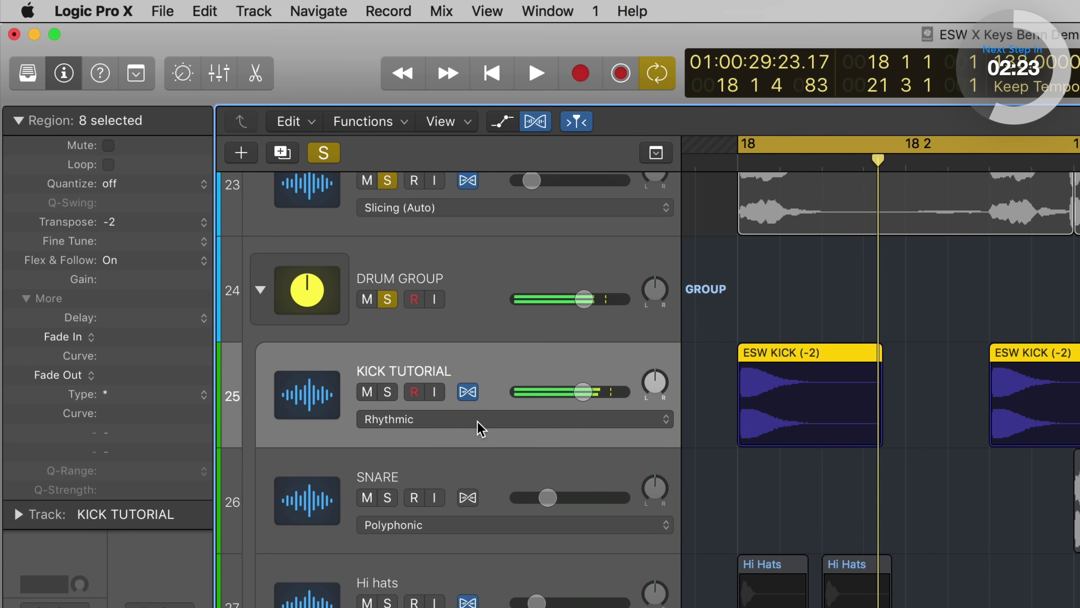
{"action": "left_click", "coordinate": [480, 422]}
{"action": "key", "text": "Escape"}
{"action": "key", "text": "space"}
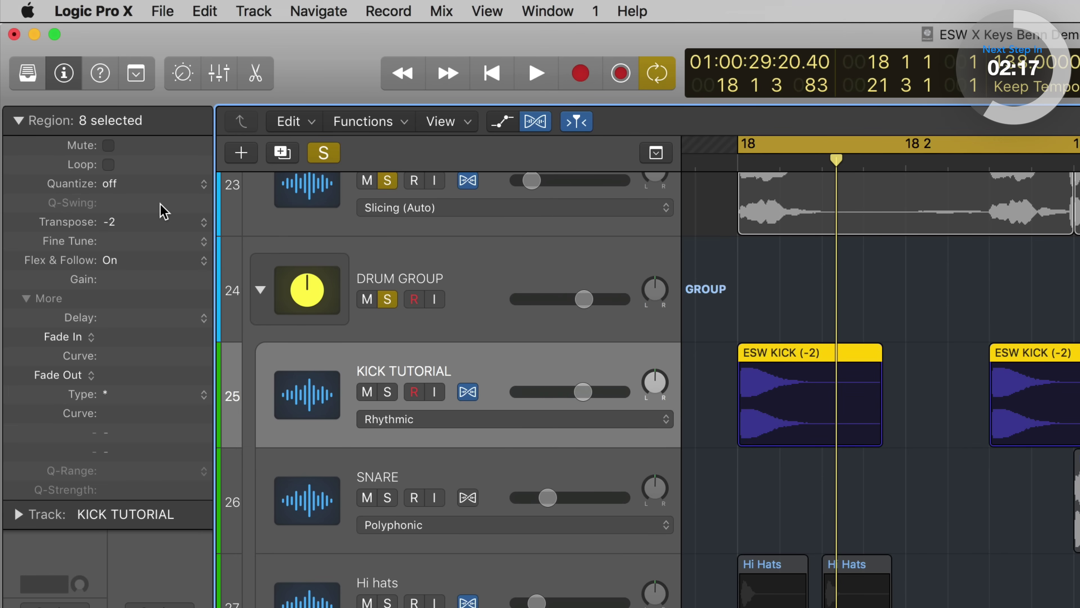
Set KICK TUTORIAL back to Monophonic flex time and play the kick
{"action": "mouse_move", "coordinate": [163, 211]}
{"action": "left_click", "coordinate": [400, 419]}
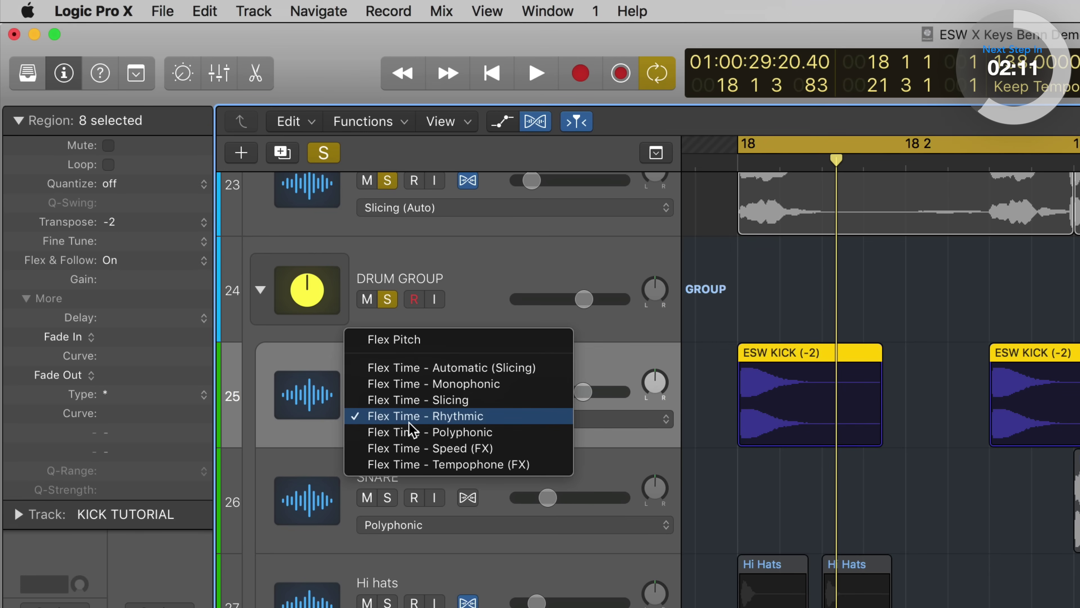
{"action": "left_click", "coordinate": [459, 389]}
{"action": "key", "text": "space"}
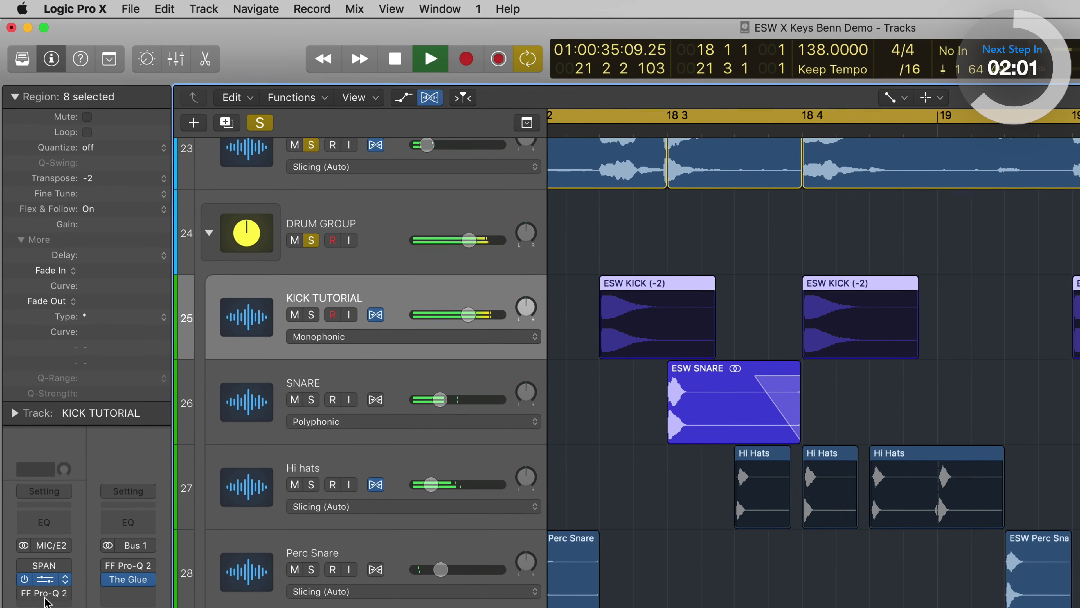
{"action": "left_click", "coordinate": [44, 578]}
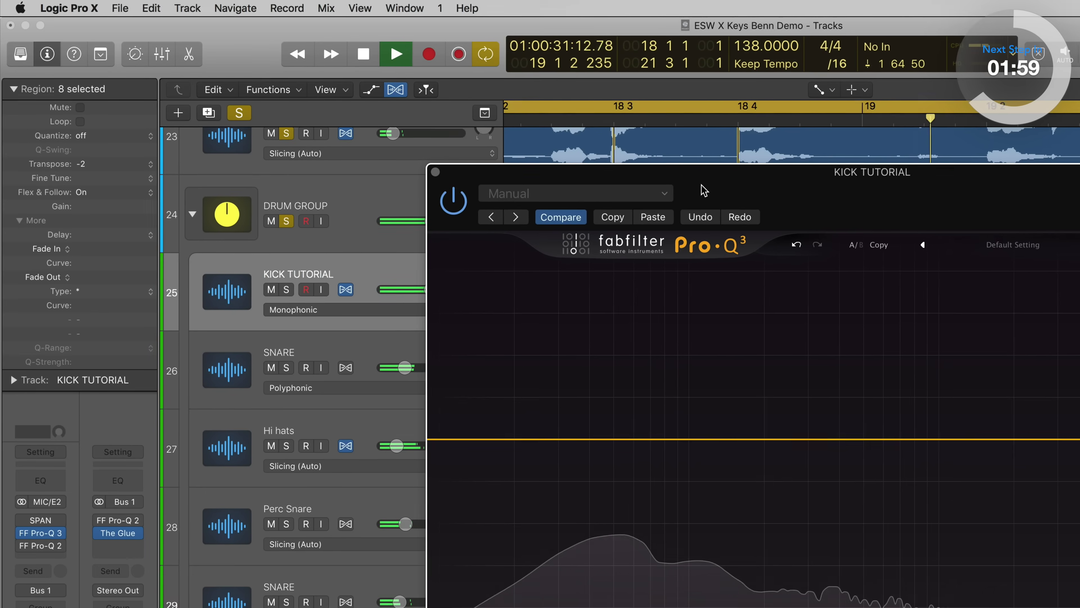
{"action": "left_click", "coordinate": [807, 419]}
{"action": "key", "text": "super+w"}
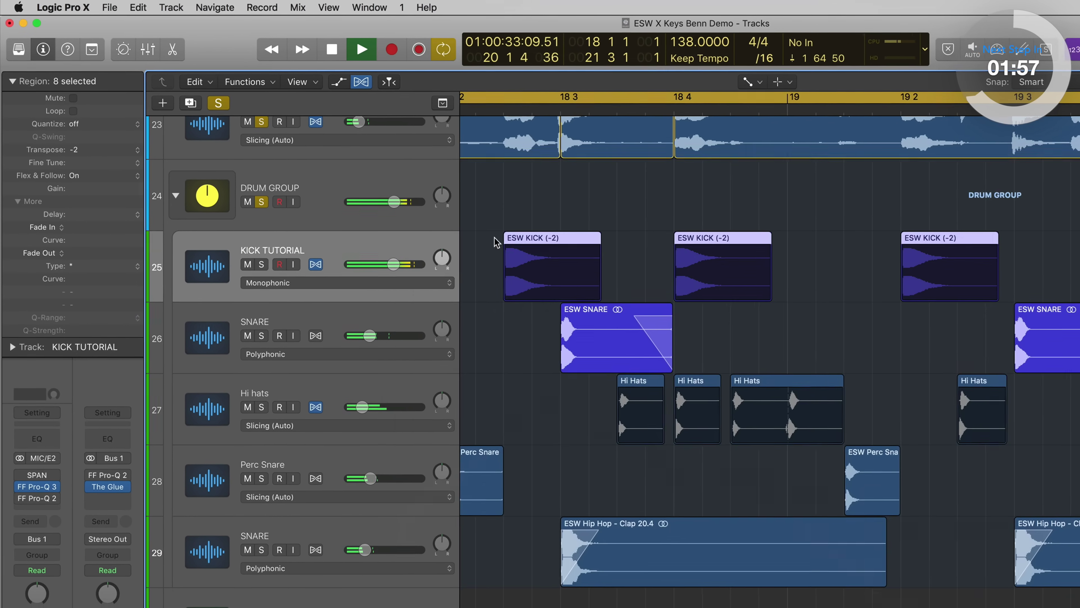
{"action": "mouse_move", "coordinate": [389, 264]}
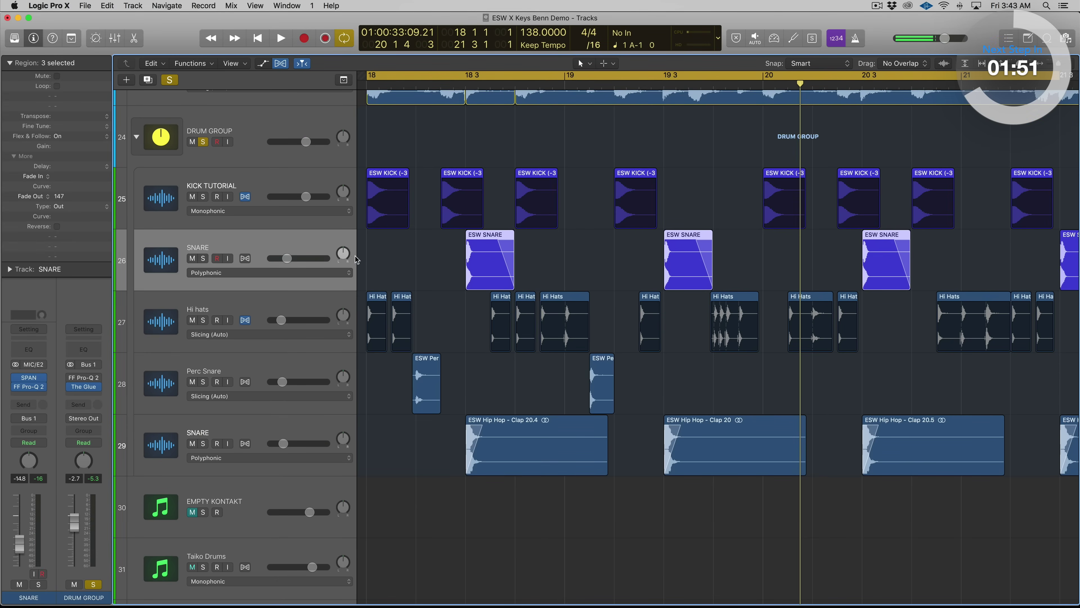
{"action": "key", "text": "ctrl+s"}
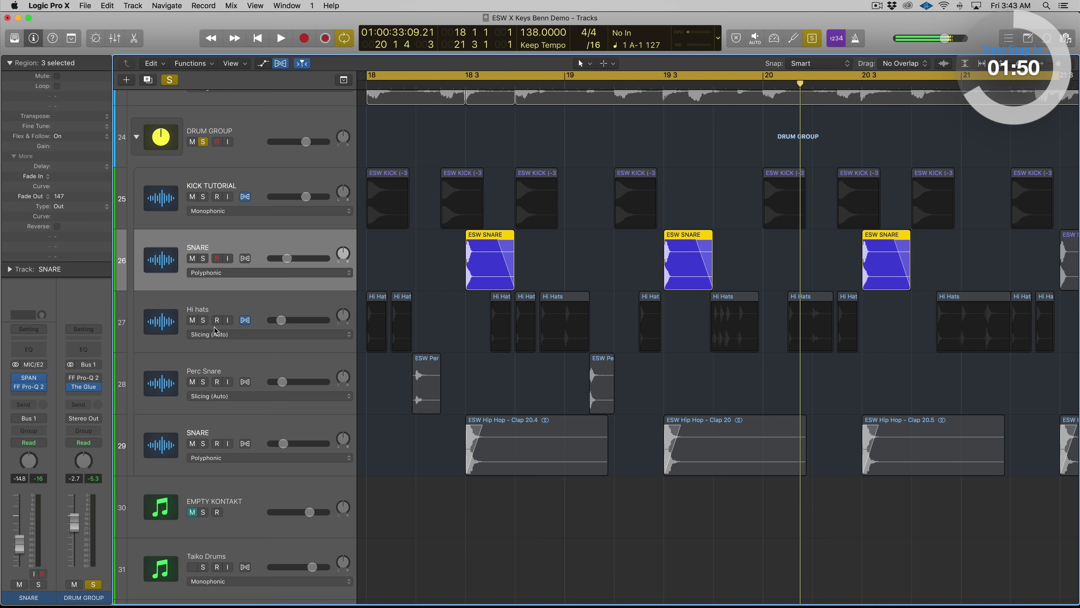
{"action": "left_click", "coordinate": [34, 379]}
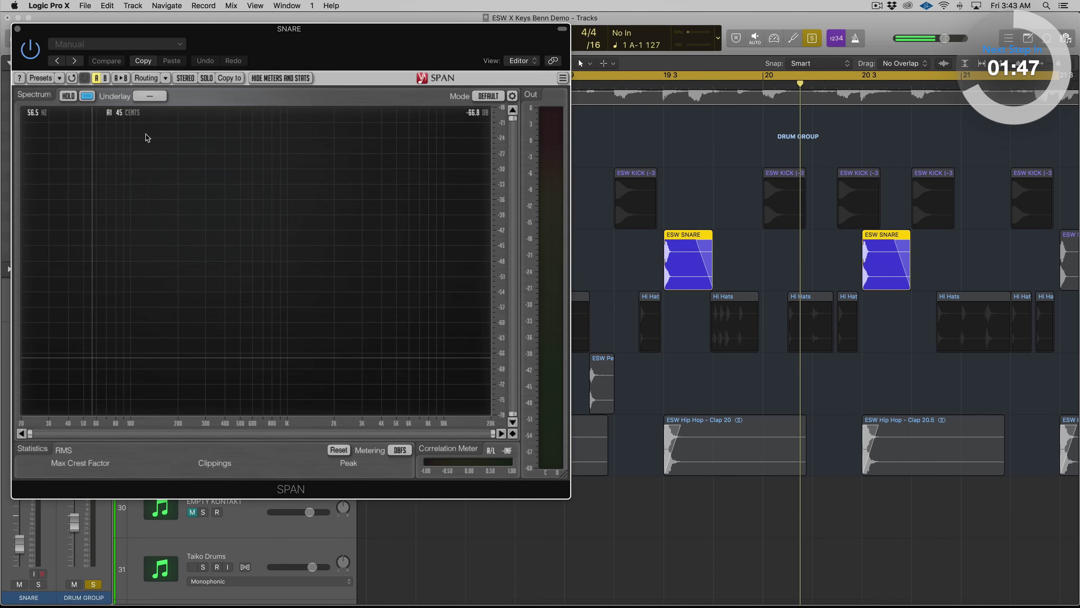
{"action": "left_click_drag", "start_coordinate": [133, 34], "coordinate": [512, 89]}
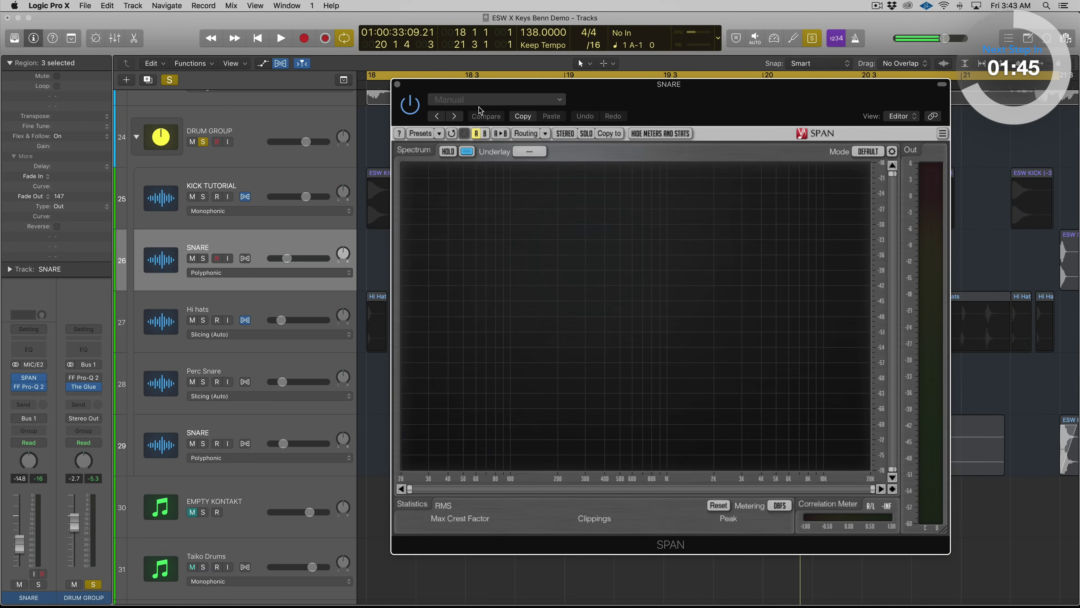
{"action": "key", "text": "space"}
{"action": "left_click", "coordinate": [448, 152]}
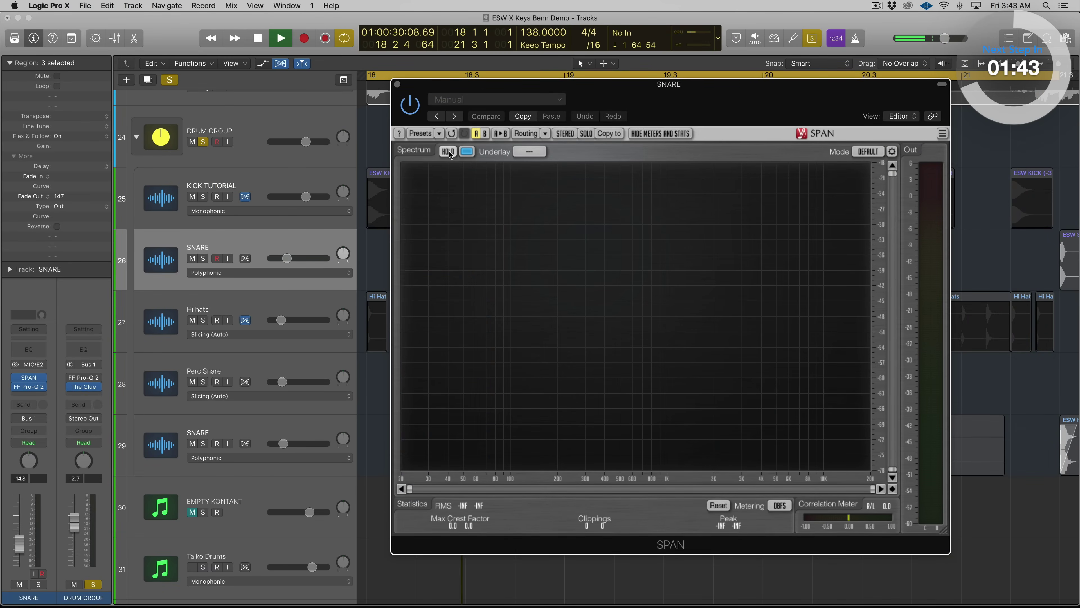
{"action": "key", "text": "space"}
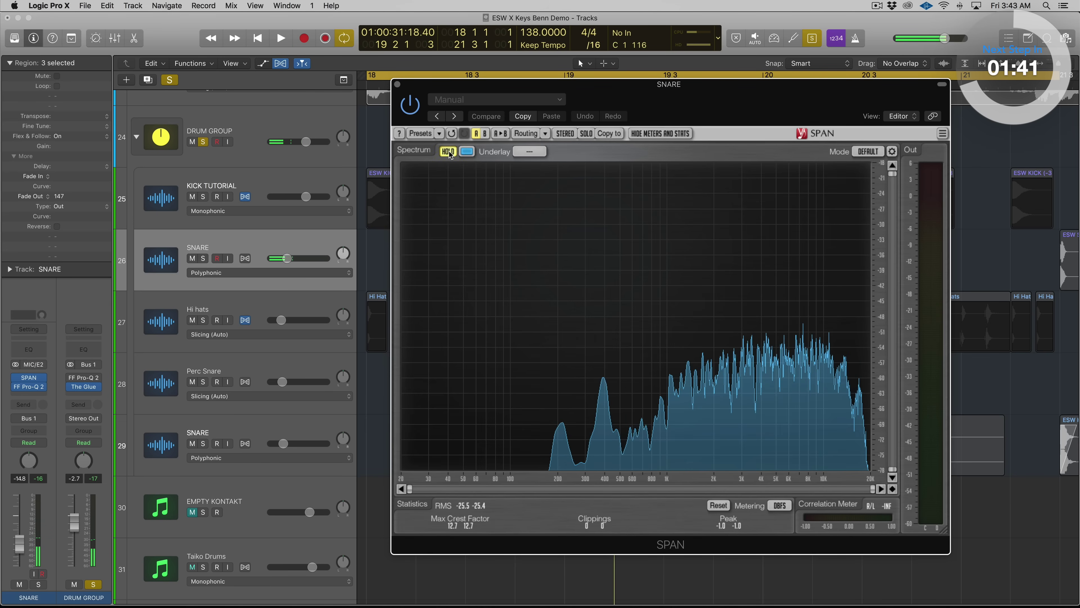
{"action": "mouse_move", "coordinate": [561, 428]}
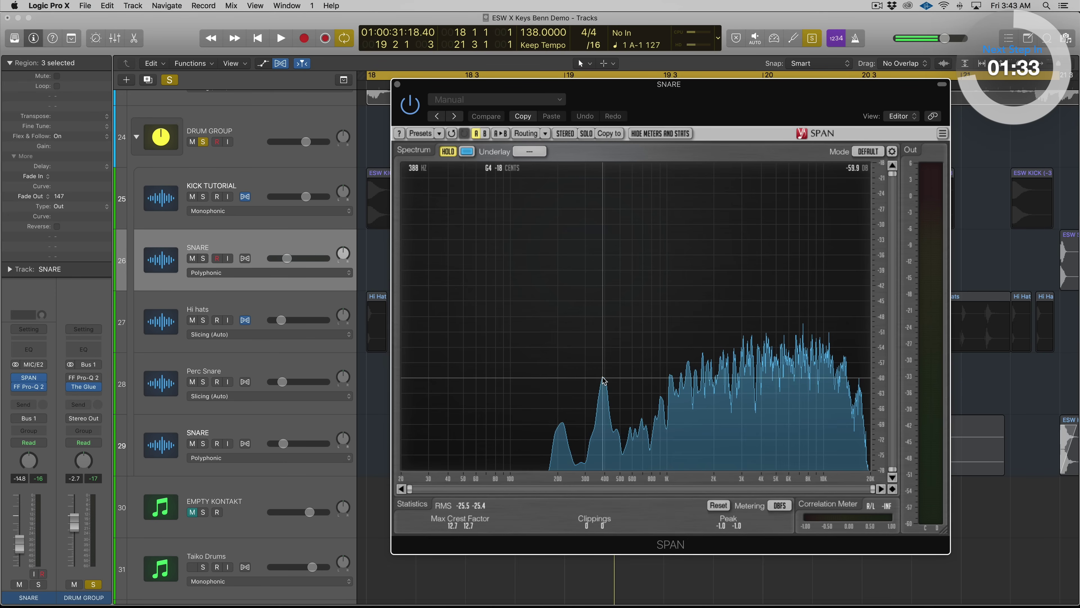
{"action": "left_click", "coordinate": [397, 83]}
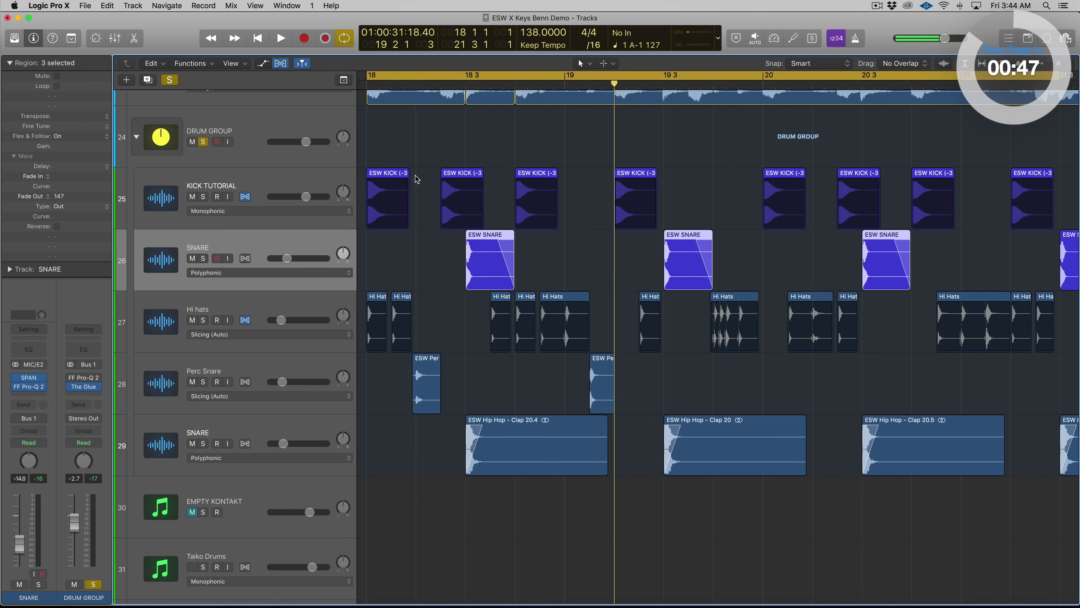
Select and solo the SNARE regions in bars 17-24 and transpose them up
{"action": "key", "text": "super+Left"}
{"action": "key", "text": "super+Left"}
{"action": "left_click_drag", "start_coordinate": [991, 250], "coordinate": [1005, 258]}
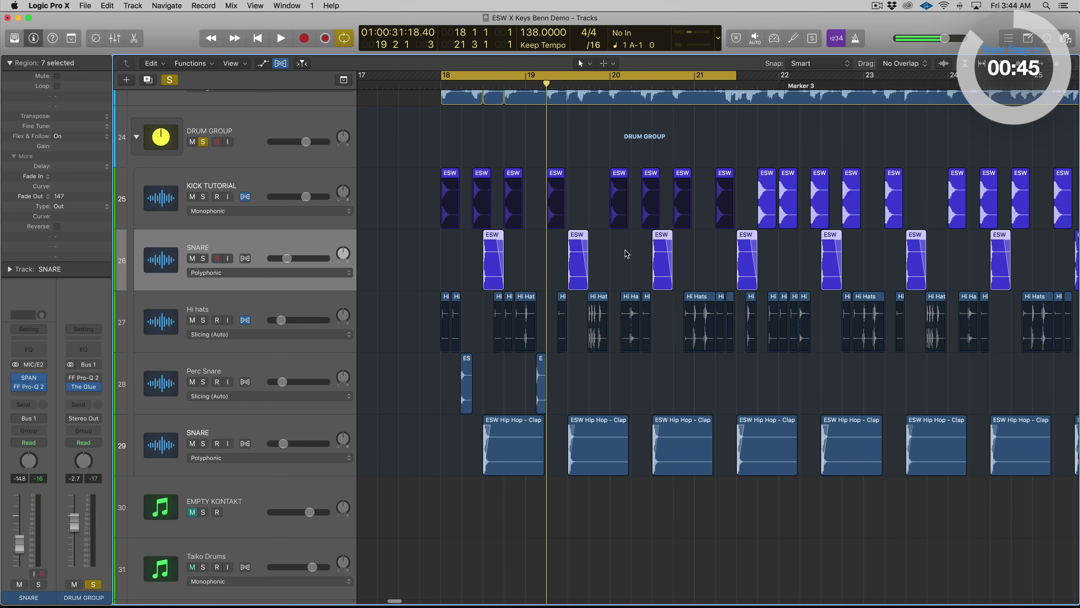
{"action": "key", "text": "s"}
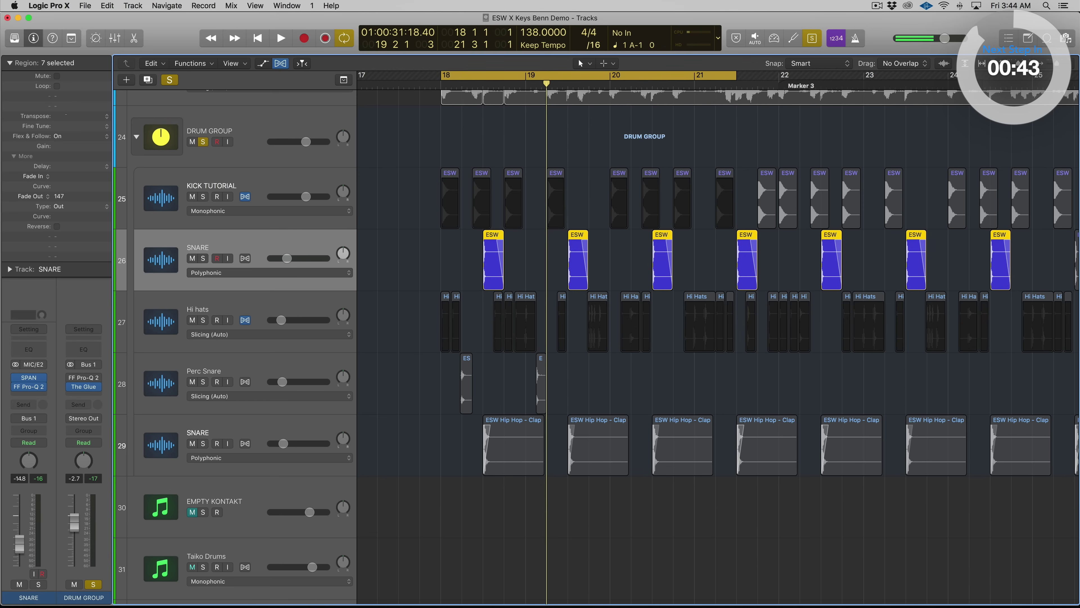
{"action": "left_click_drag", "start_coordinate": [81, 115], "coordinate": [81, 111]}
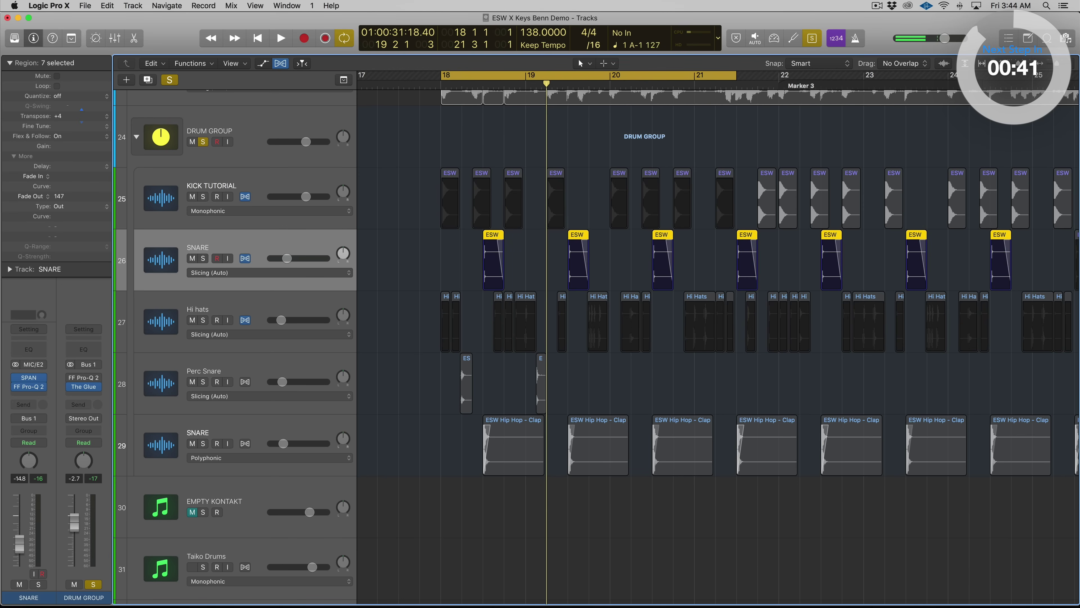
Switch SNARE to Rhythmic flex time and play kick and snare together with solo off
{"action": "left_click", "coordinate": [277, 272]}
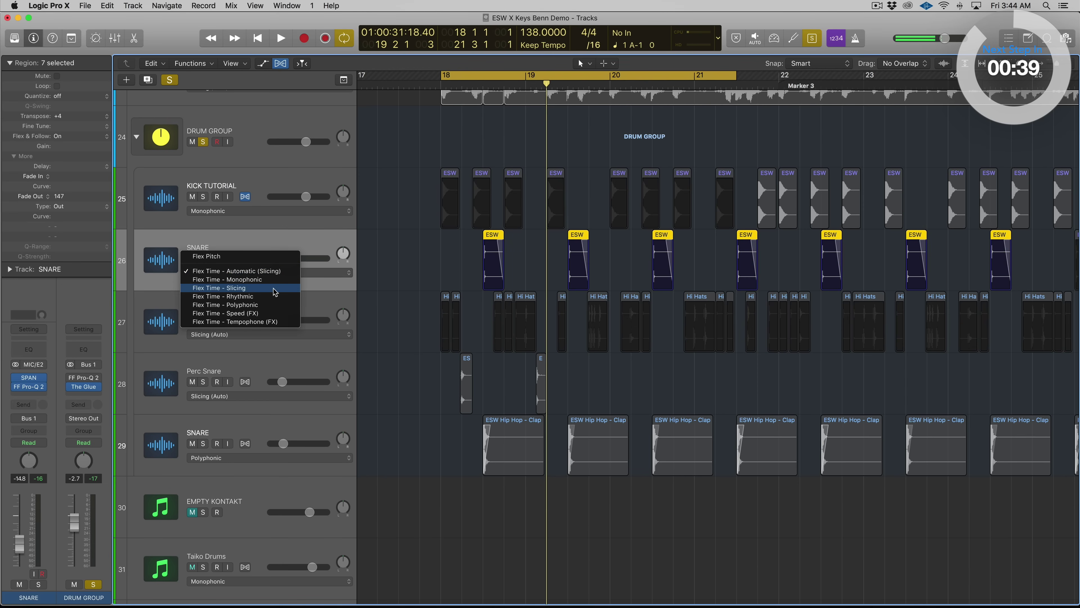
{"action": "left_click", "coordinate": [274, 296]}
{"action": "key", "text": "space"}
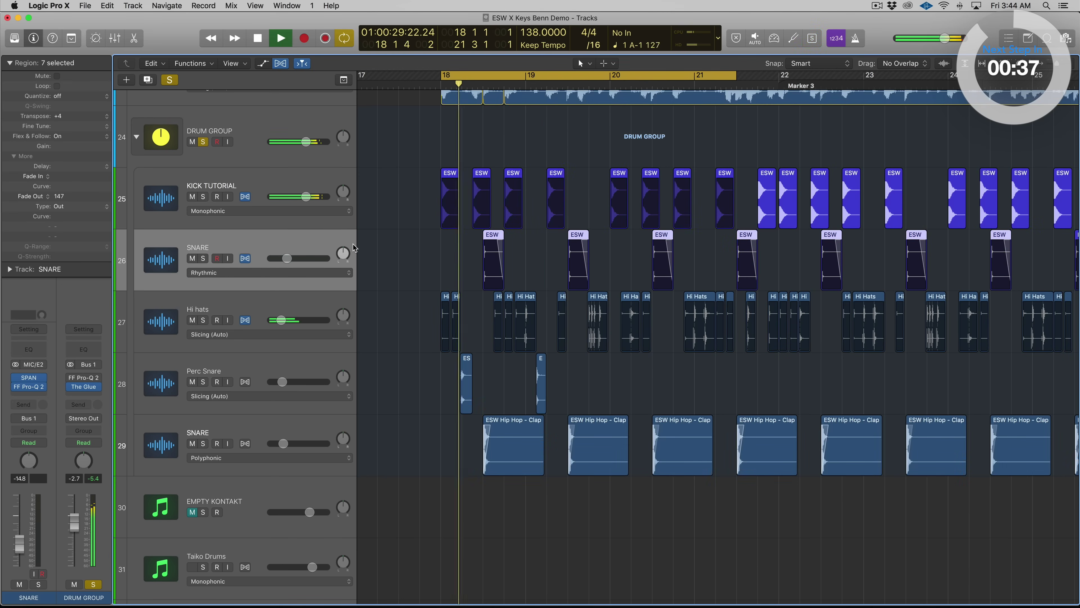
{"action": "left_click_drag", "start_coordinate": [417, 193], "coordinate": [835, 256]}
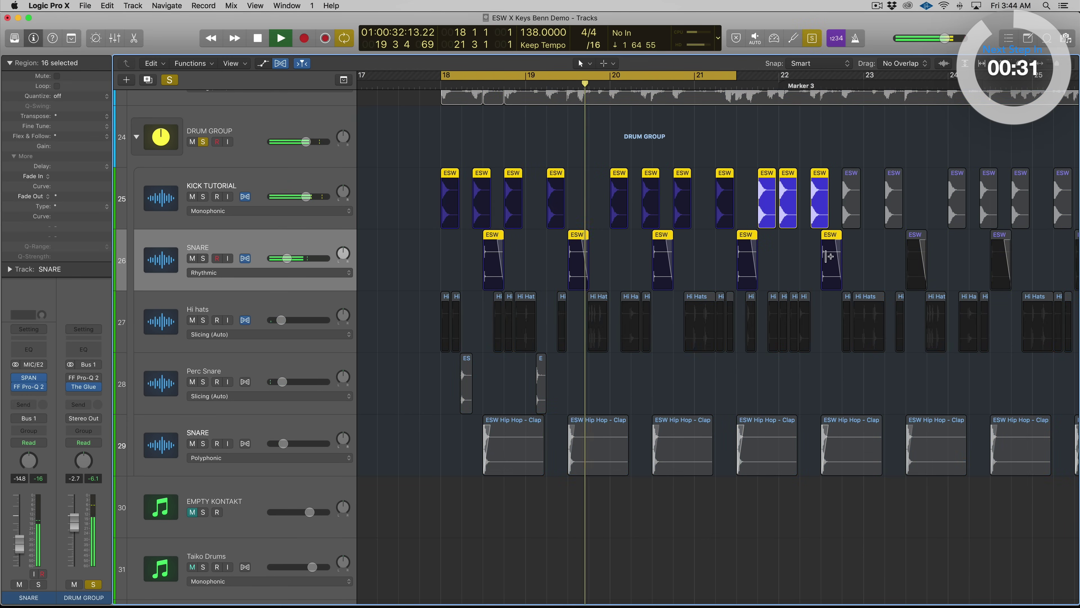
{"action": "key", "text": "ctrl+s"}
{"action": "key", "text": "space"}
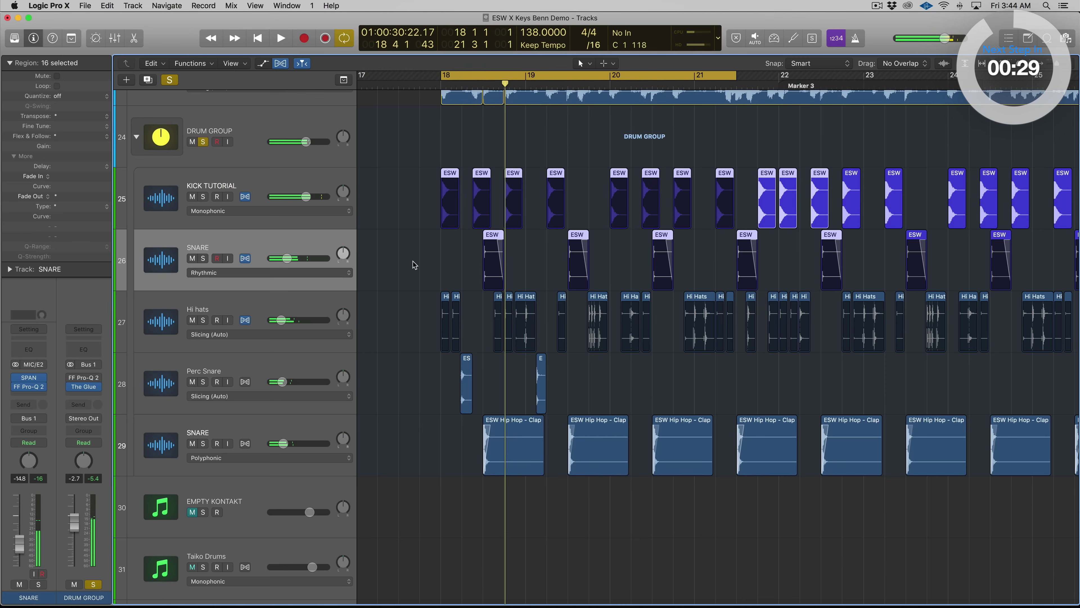
Mute the clap on track 29, raise SNARE volume to -11.8 dB, and play back
{"action": "left_click", "coordinate": [192, 443]}
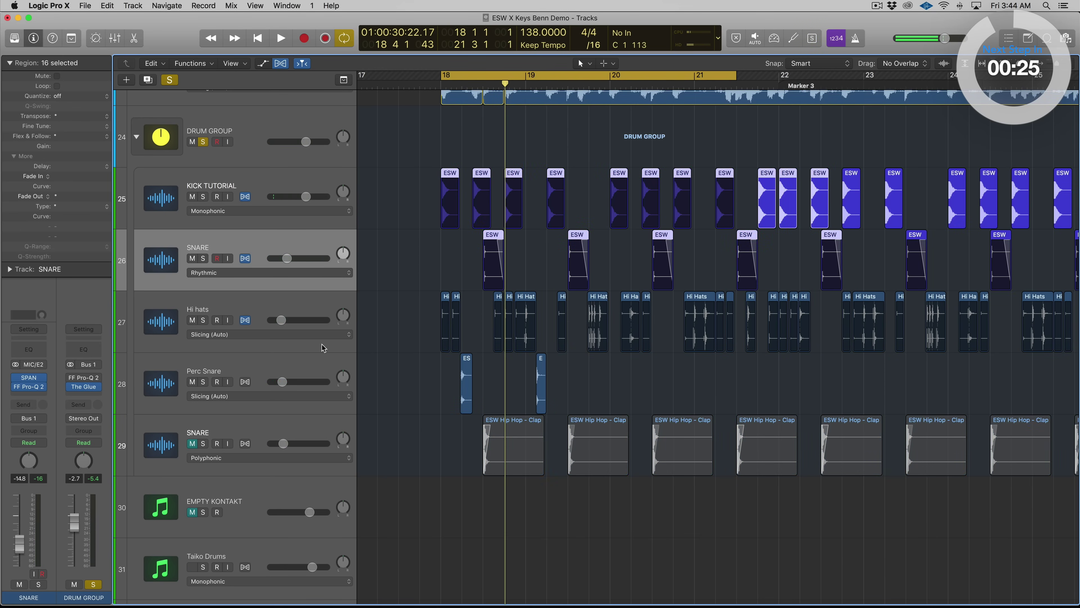
{"action": "left_click_drag", "start_coordinate": [287, 258], "coordinate": [291, 258]}
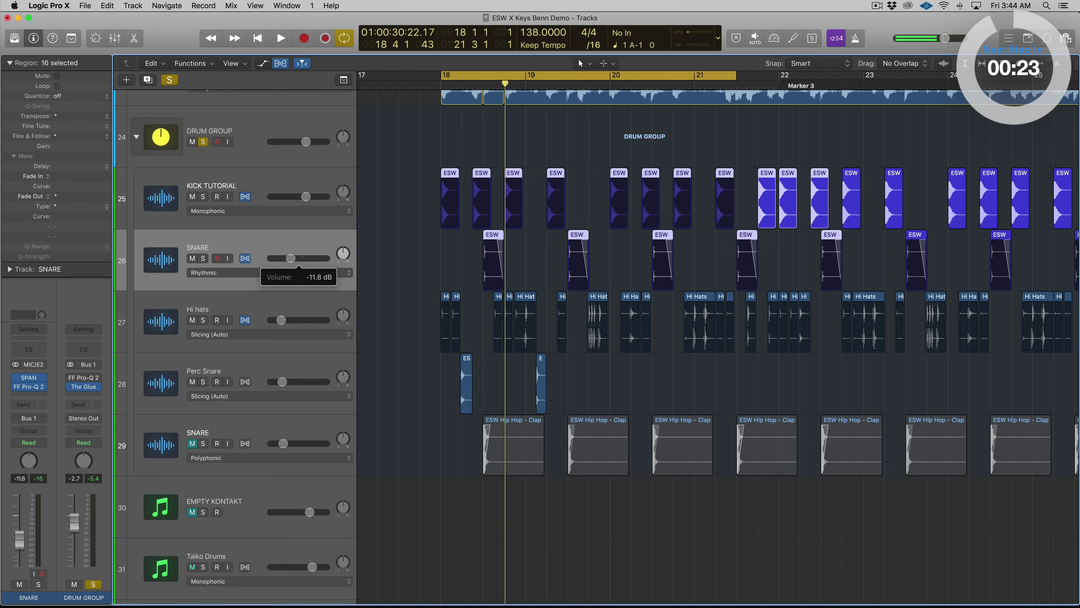
{"action": "key", "text": "space"}
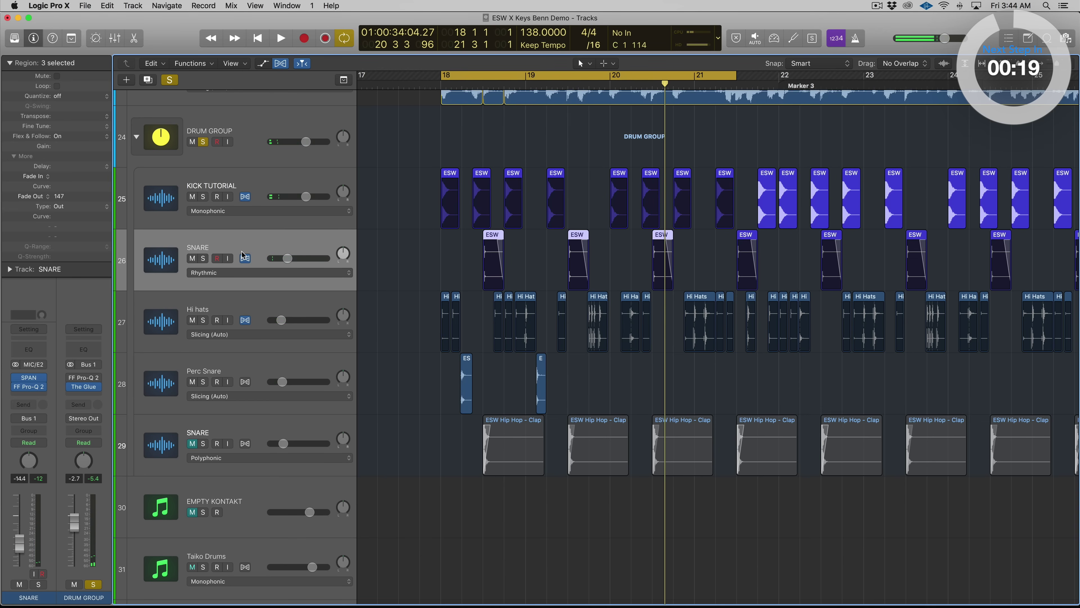
Disable Flex on track 26 SNARE and replay the passage to compare
{"action": "left_click", "coordinate": [245, 258]}
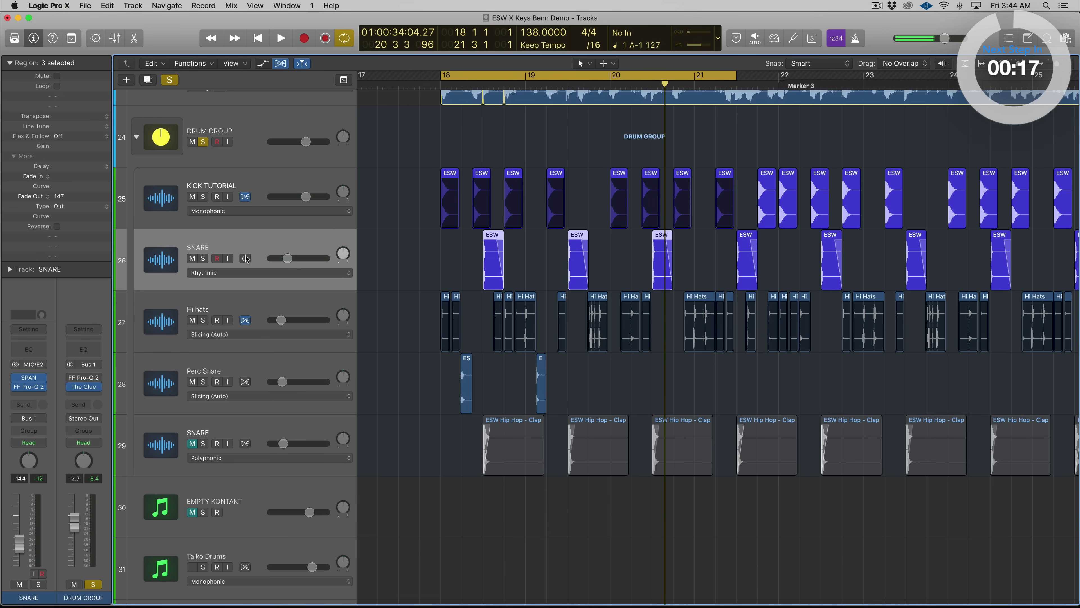
{"action": "key", "text": "space"}
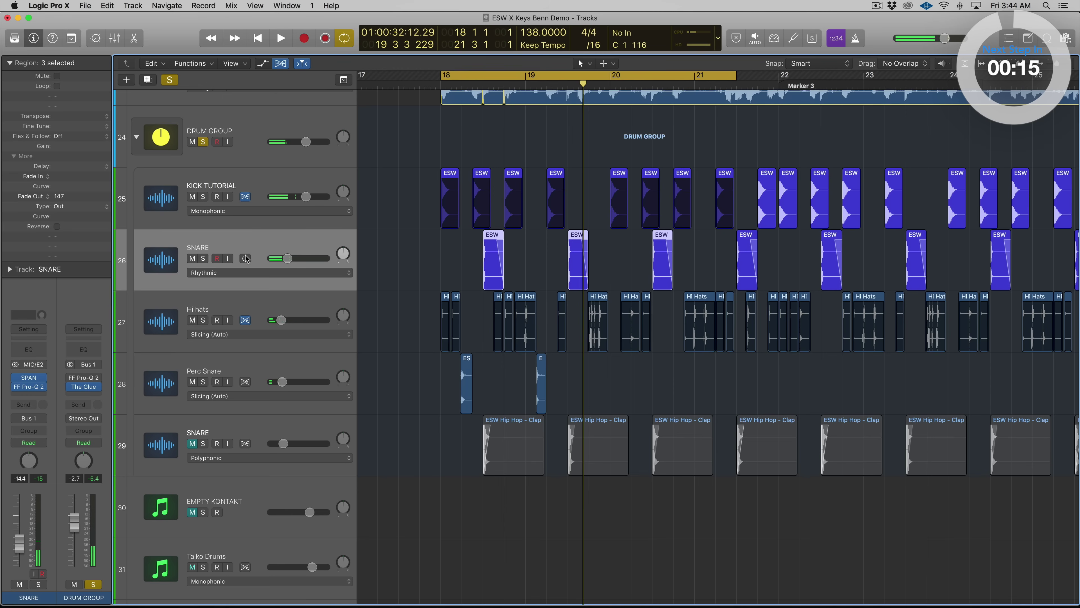